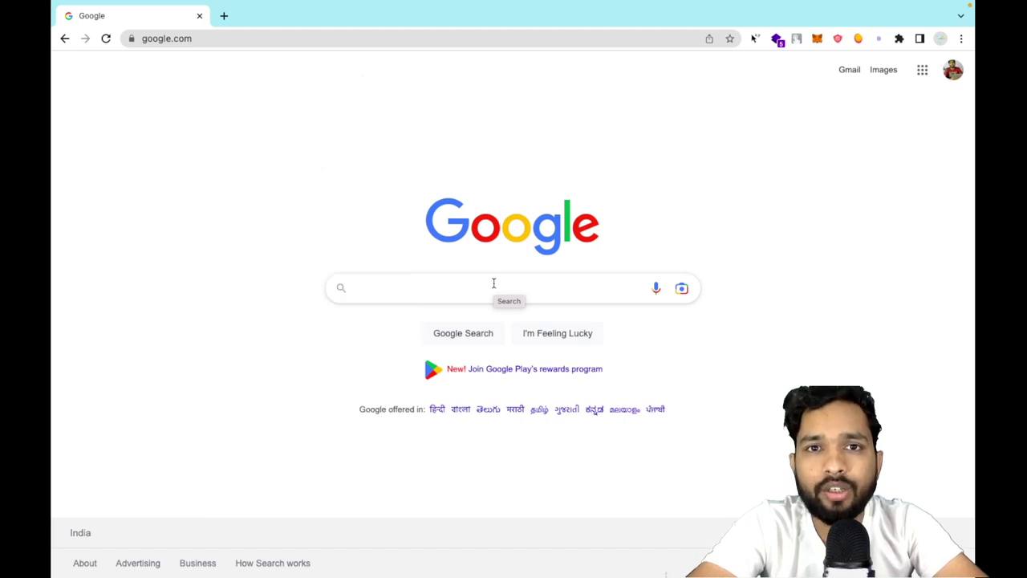
Step: Search Google for 'tor' and open the Tor Project homepage
left_click(494, 282)
type("tor")
key("Return")
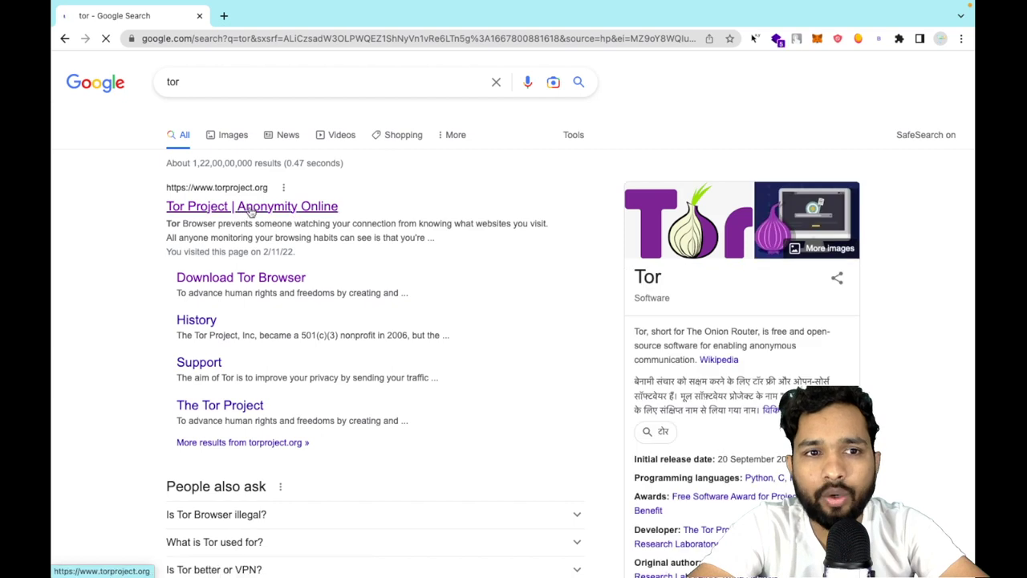
left_click(250, 208)
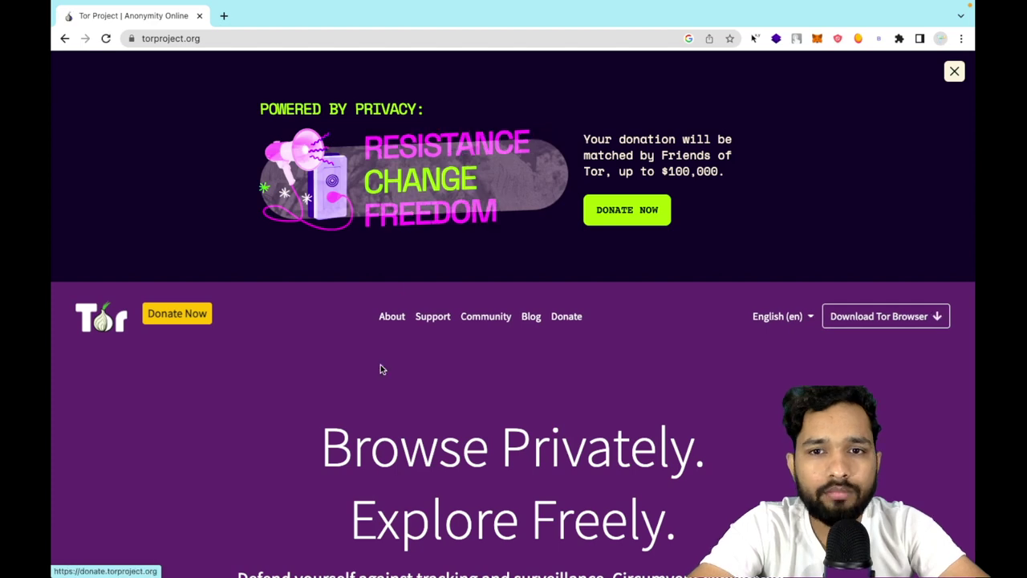
Step: Open the Tor Browser download page, maximize the window, and enter 'onion share' in the search box
scroll(380, 364, "down", 2)
scroll(381, 364, "down", 2)
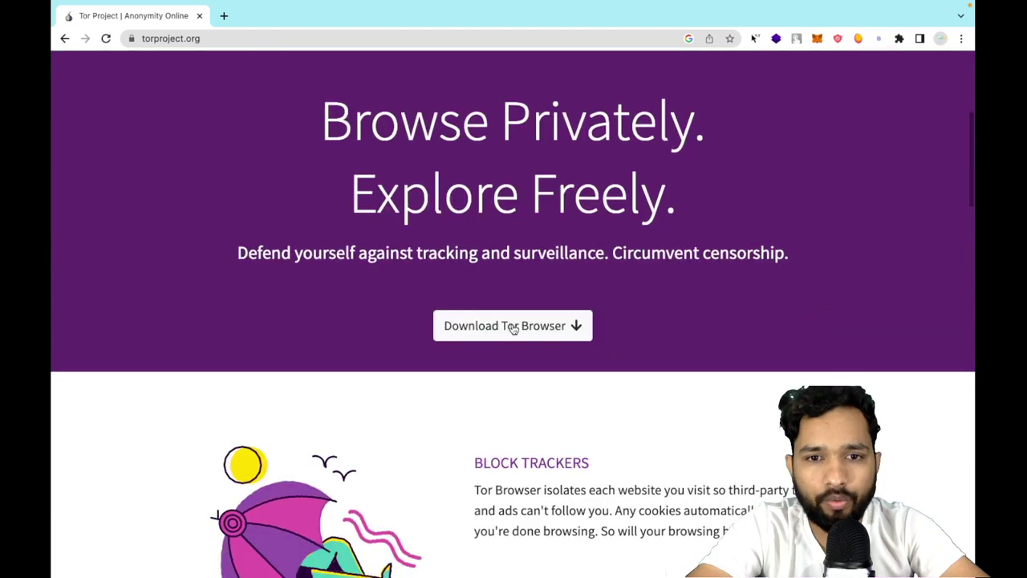
left_click(512, 329)
scroll(487, 326, "down", 2)
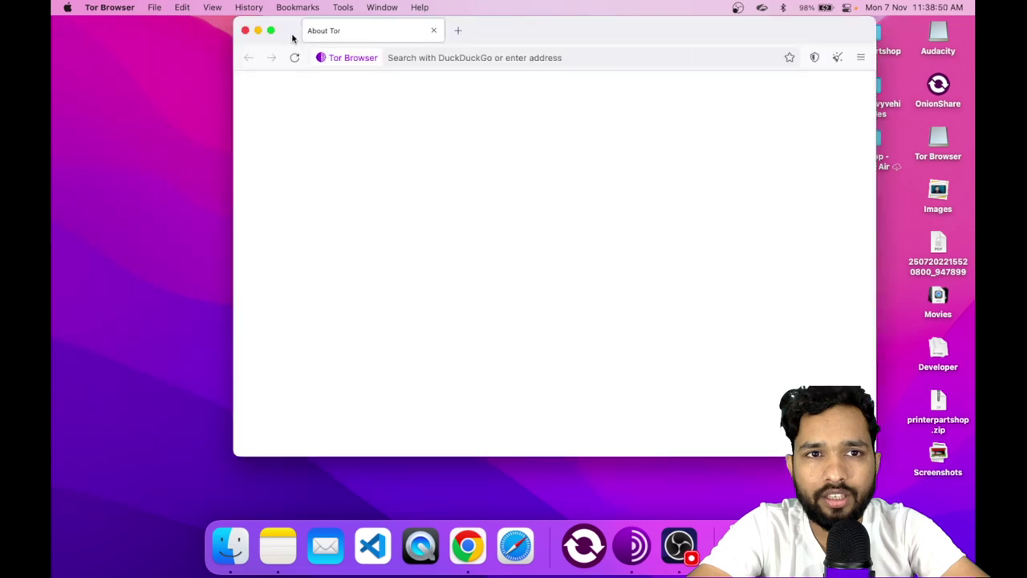
left_click(271, 30)
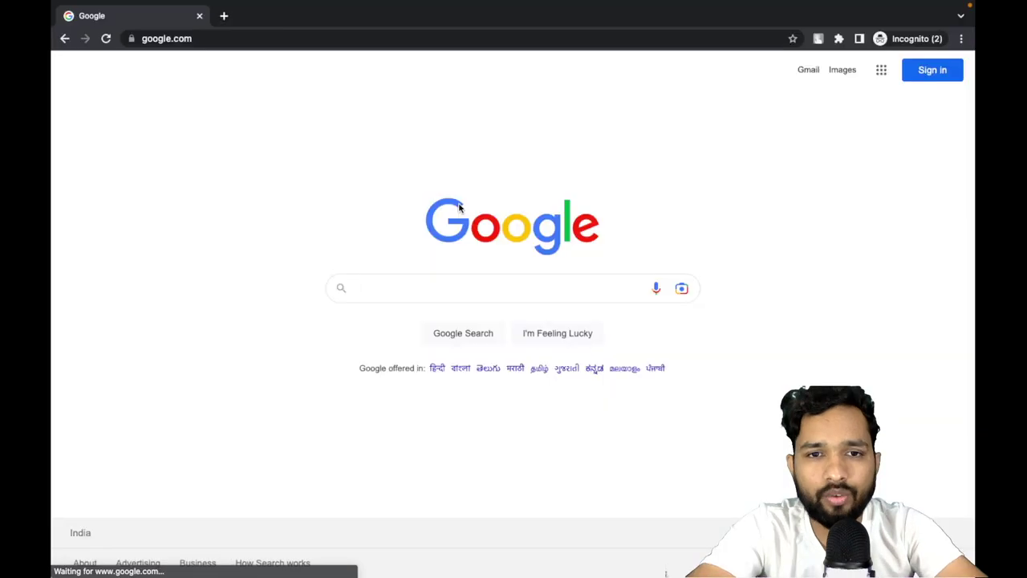
type("on")
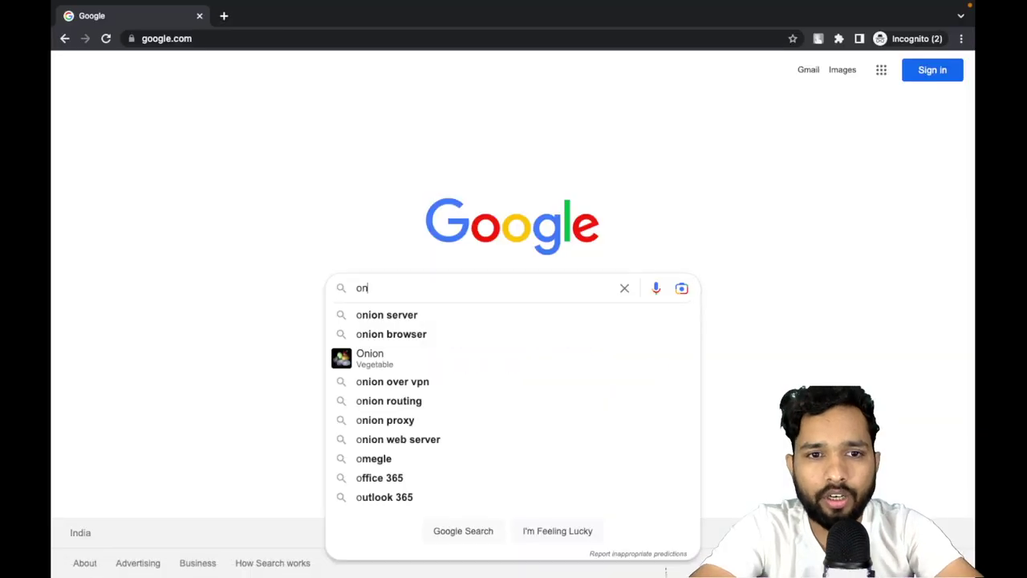
type("ion share")
Step: Search 'onion share', download the macOS build from onionshare.org, and launch OnionShare from Launchpad
key("Return")
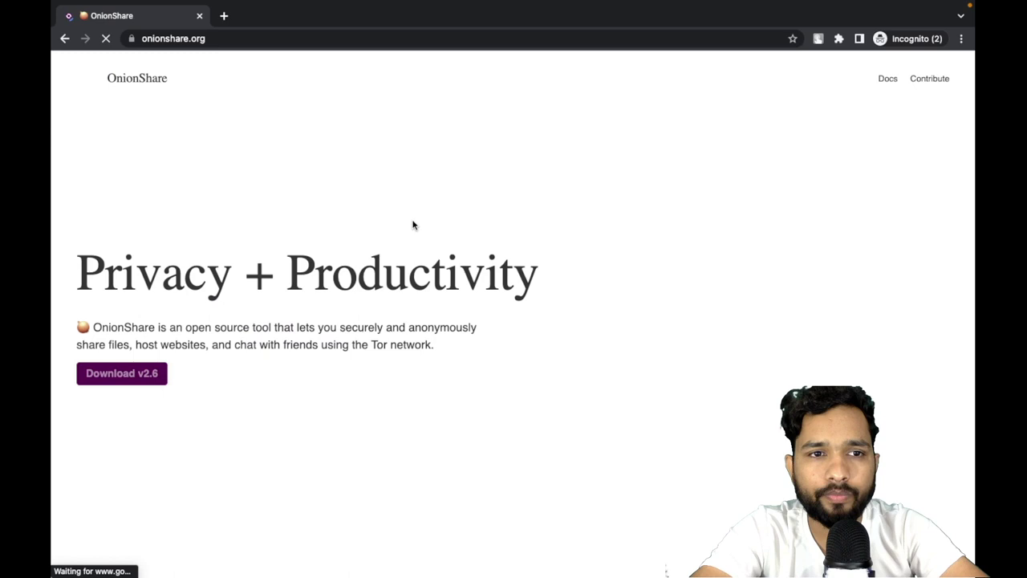
scroll(442, 292, "down", 4)
scroll(442, 289, "up", 3)
scroll(442, 291, "up", 2)
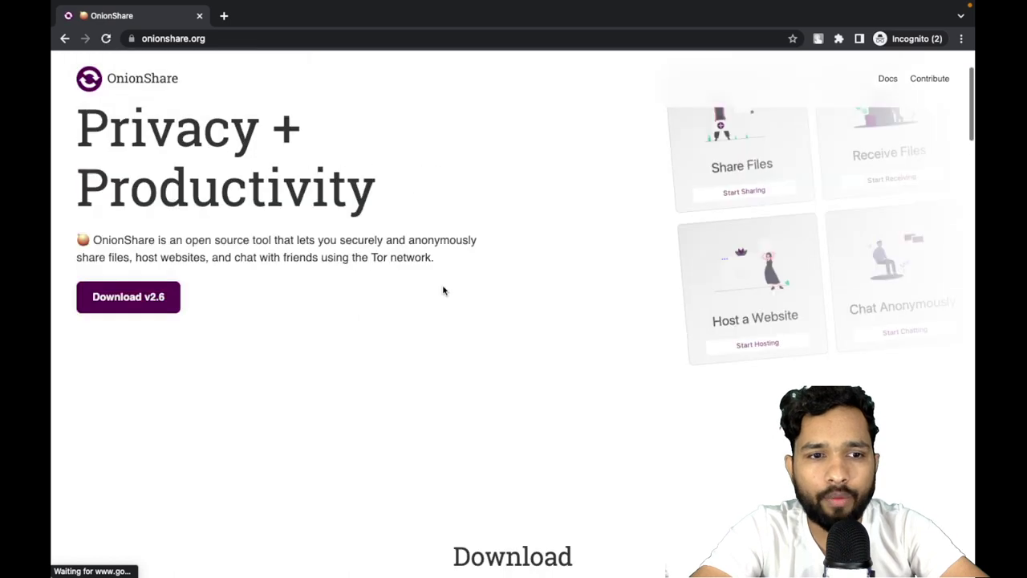
scroll(442, 291, "down", 6)
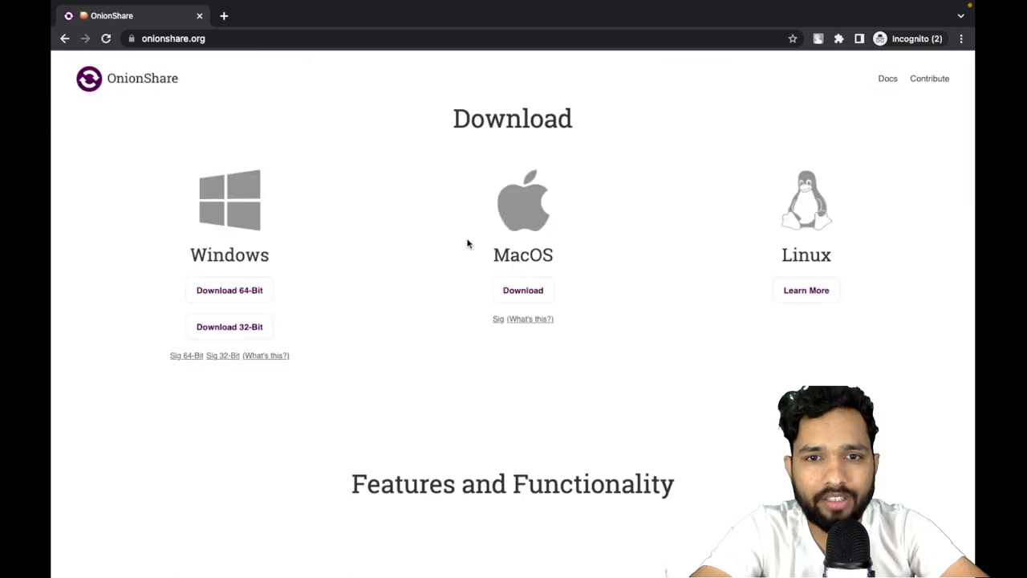
left_click(529, 293)
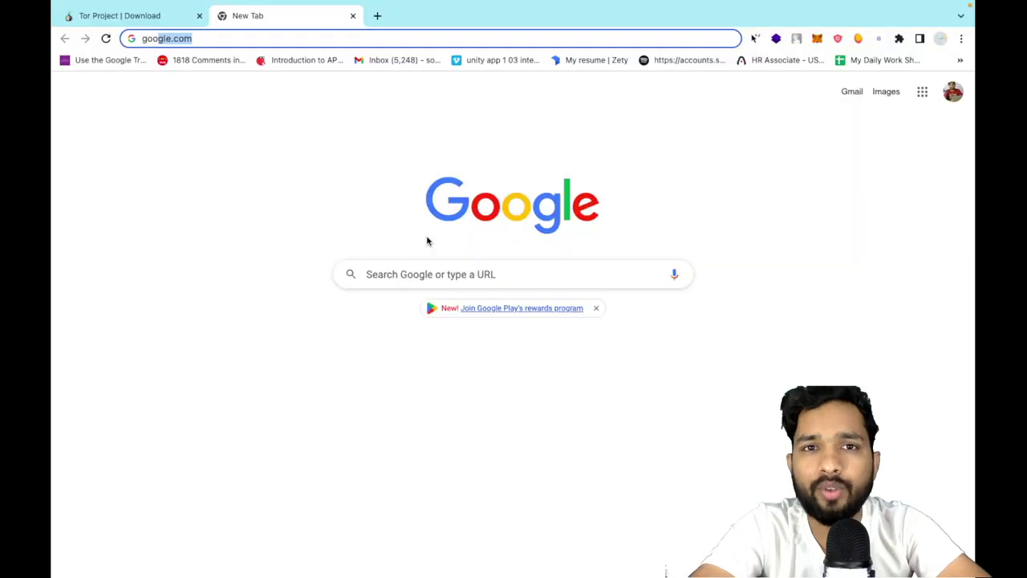
key("F4")
left_click(284, 255)
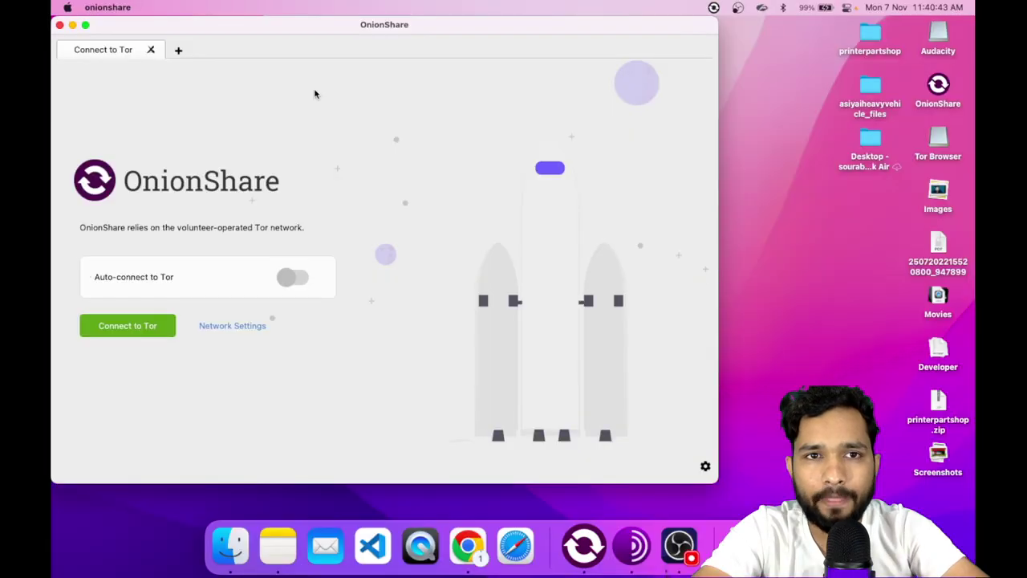
Step: Move the OnionShare window right, connect it to Tor, and launch Tor Browser meanwhile
left_click_drag(242, 27, 398, 29)
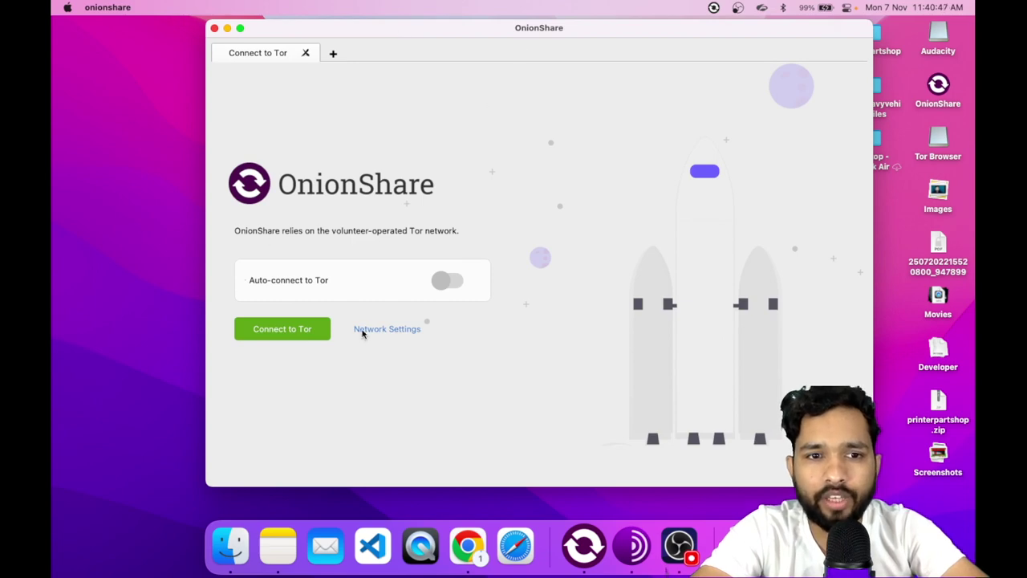
left_click(274, 330)
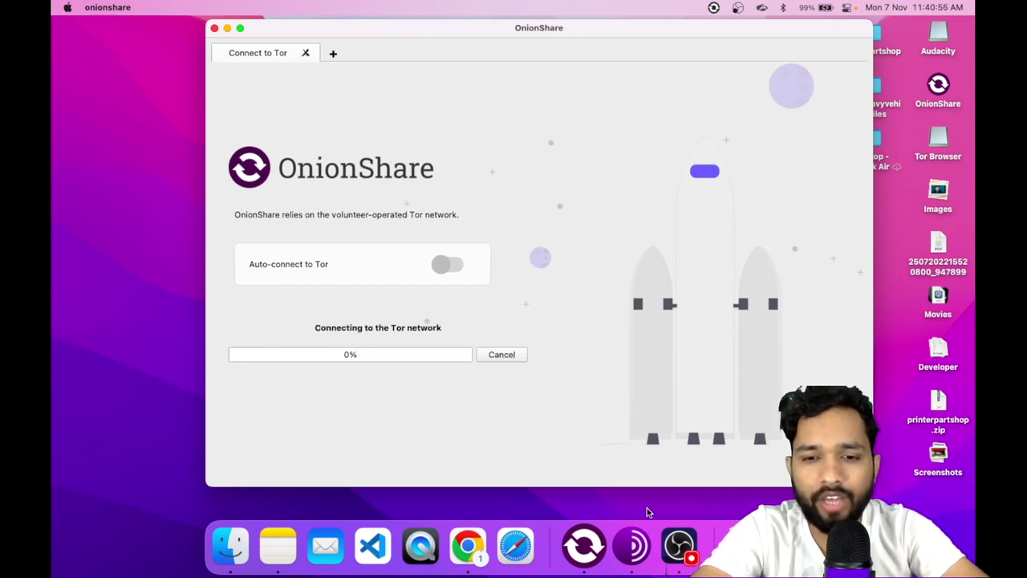
left_click(640, 559)
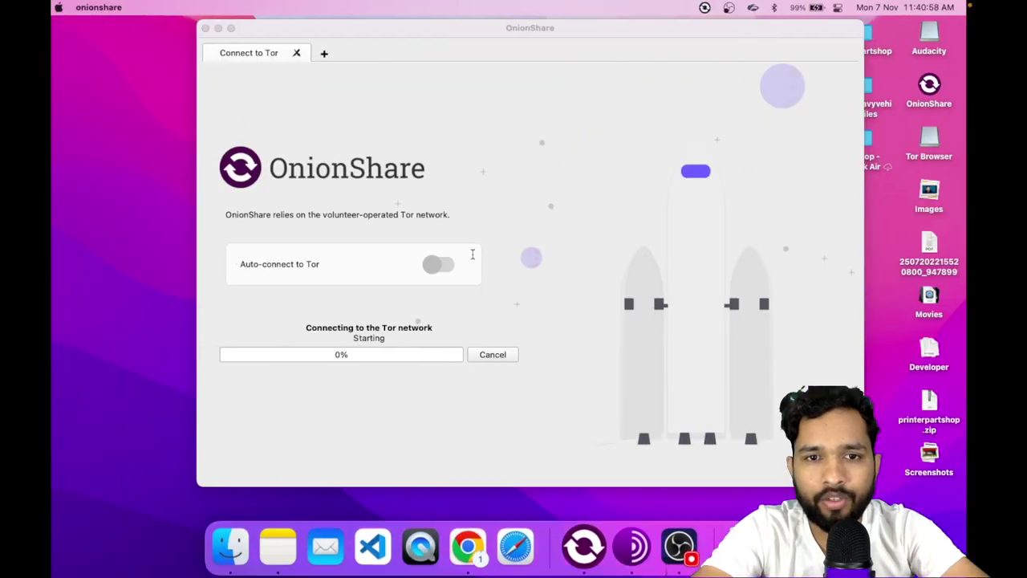
left_click(590, 286)
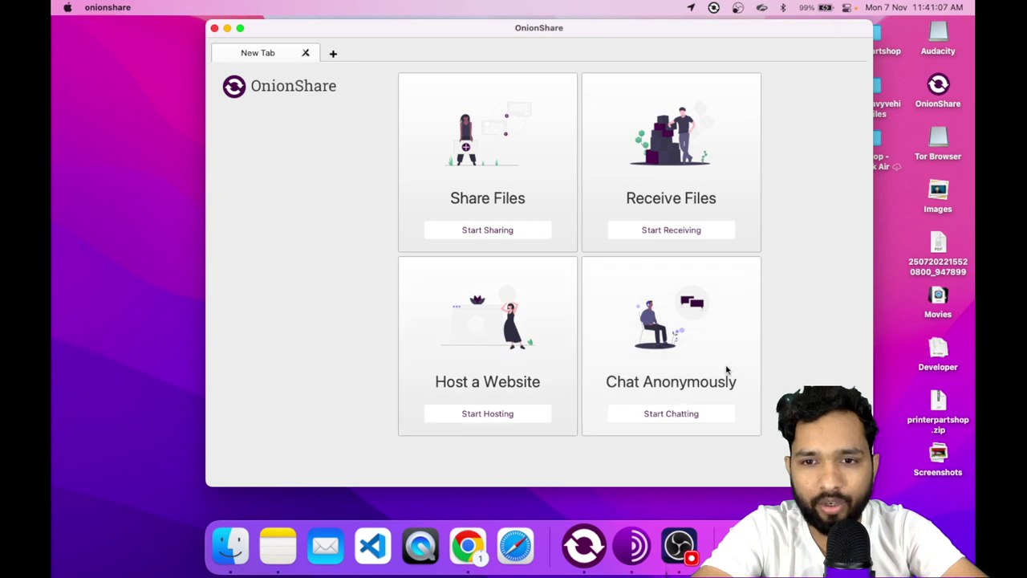
Step: Choose Start Hosting for a website in OnionShare, then bring up a new Visual Studio Code file
left_click(492, 414)
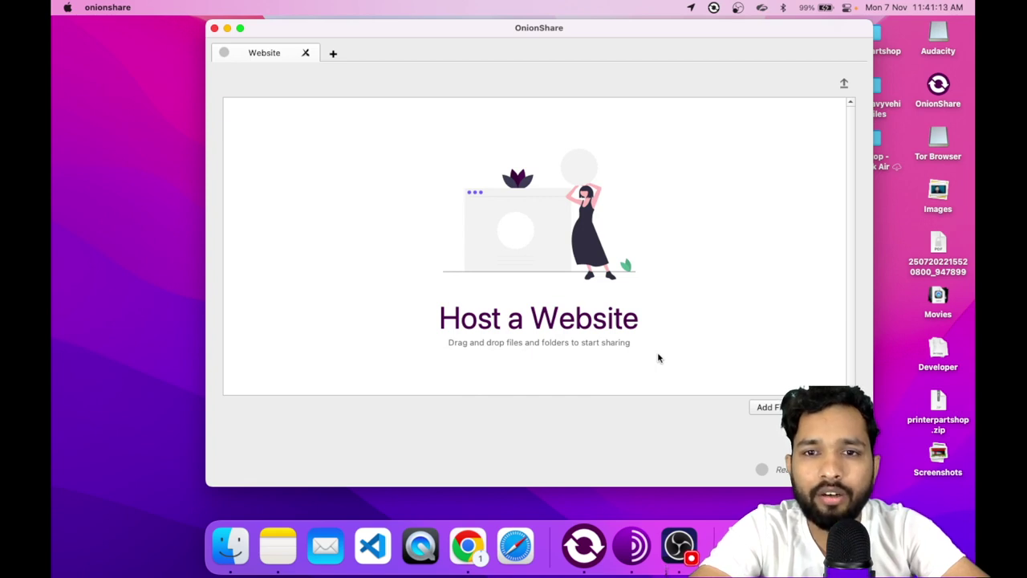
left_click(371, 538)
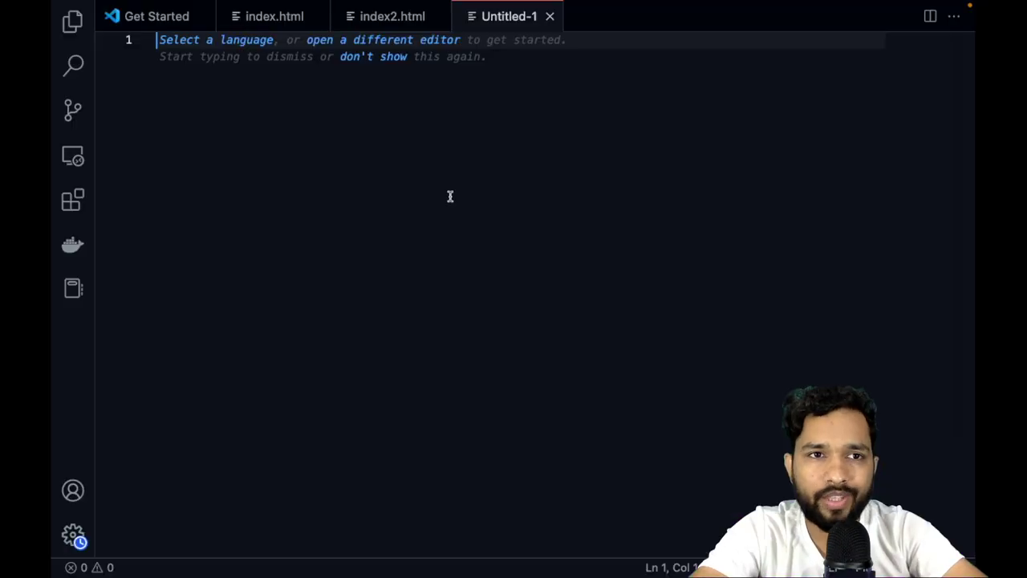
Step: Insert an html tag in the empty file and add blank lines for the body
type("<>")
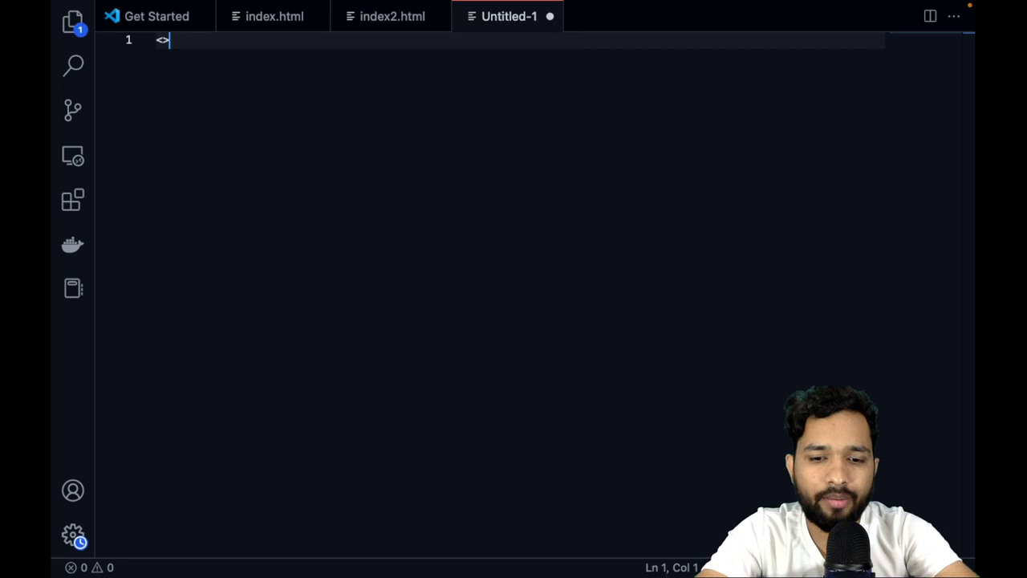
key("Left")
type("ht")
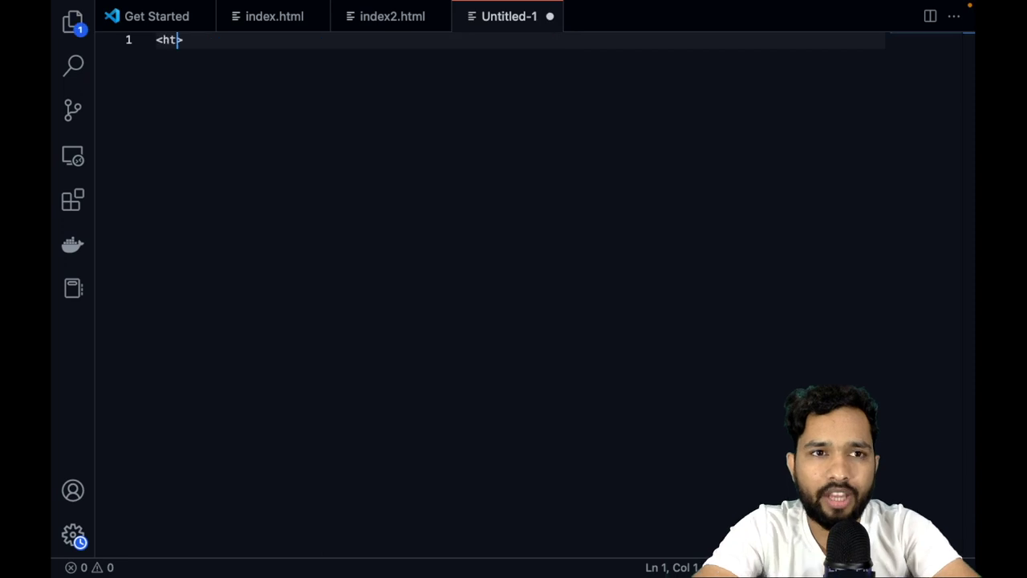
type("ml")
key("Right")
key("Return")
key("Return")
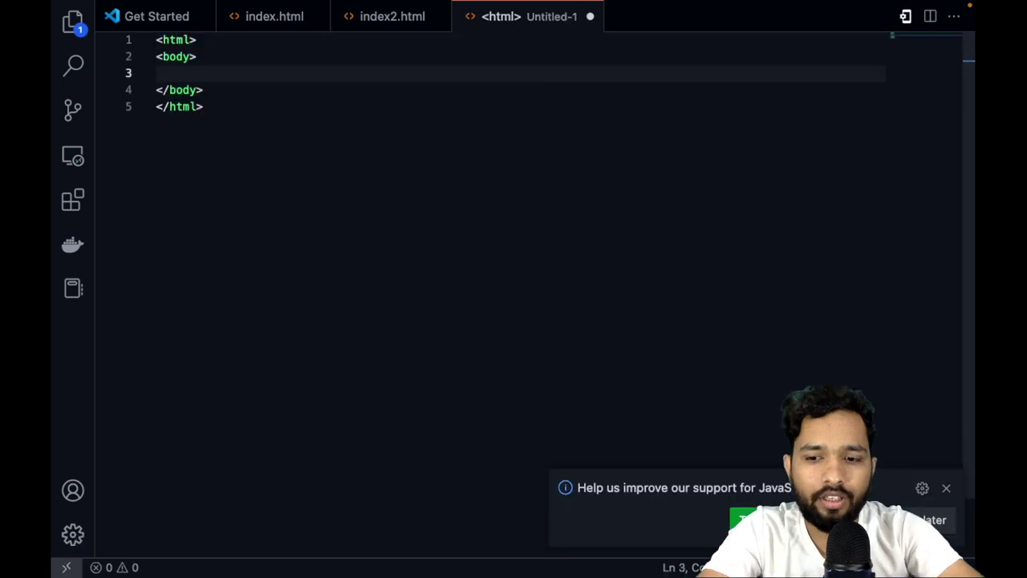
key("Return")
key("Up")
Step: Add an h1 heading 'This is my first darkweb website' with its closing </h1> tag
type("<>")
key("Left")
type("h1")
key("Right")
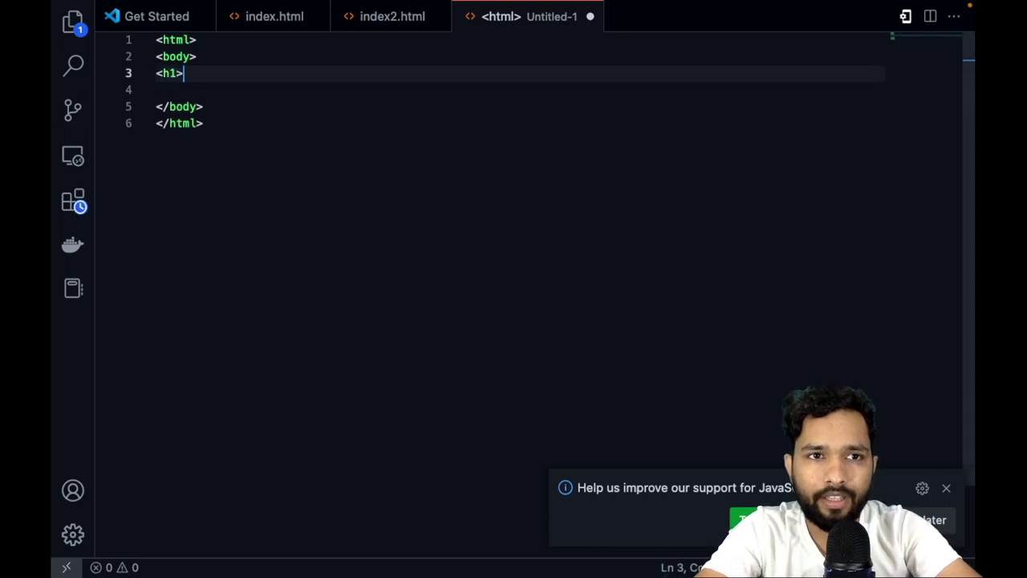
type("This is my f")
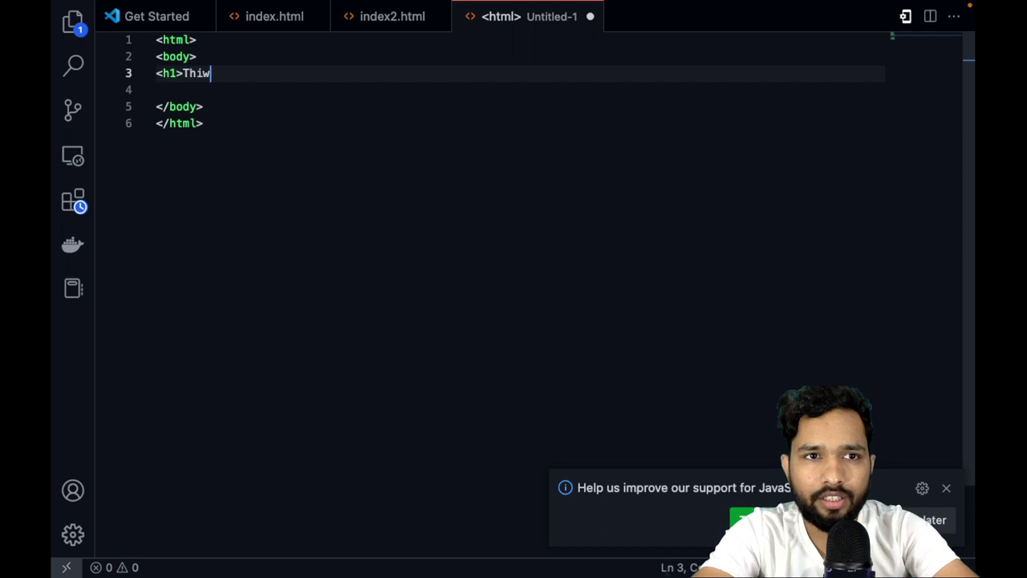
type("irst dark")
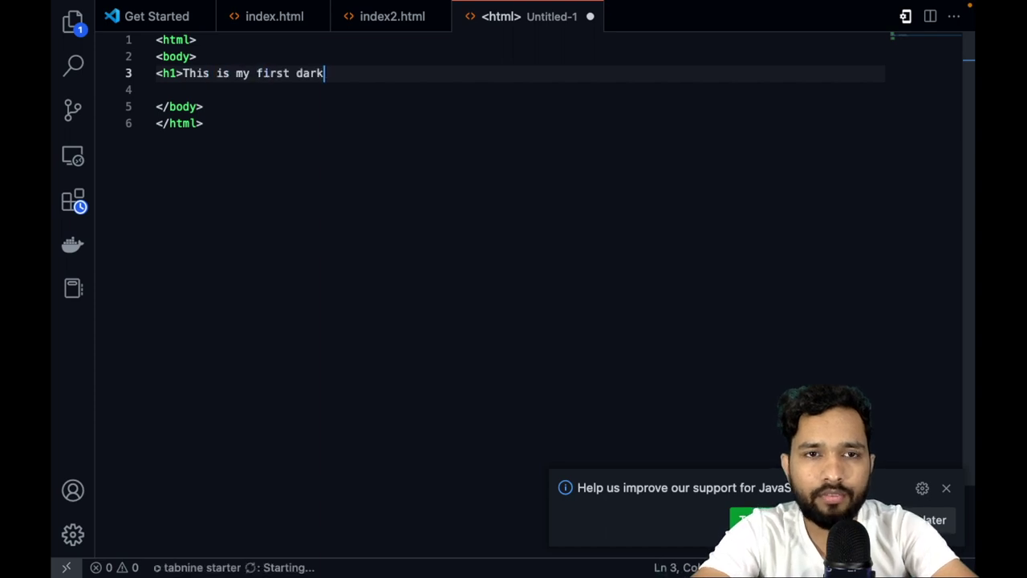
type("web website <>")
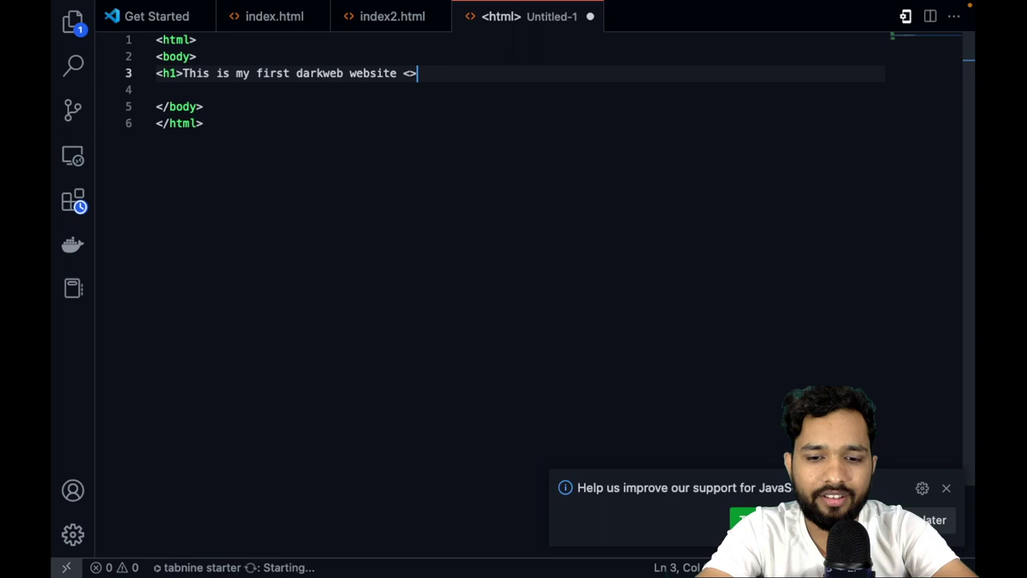
key("BackSpace")
type("/")
left_click(337, 105)
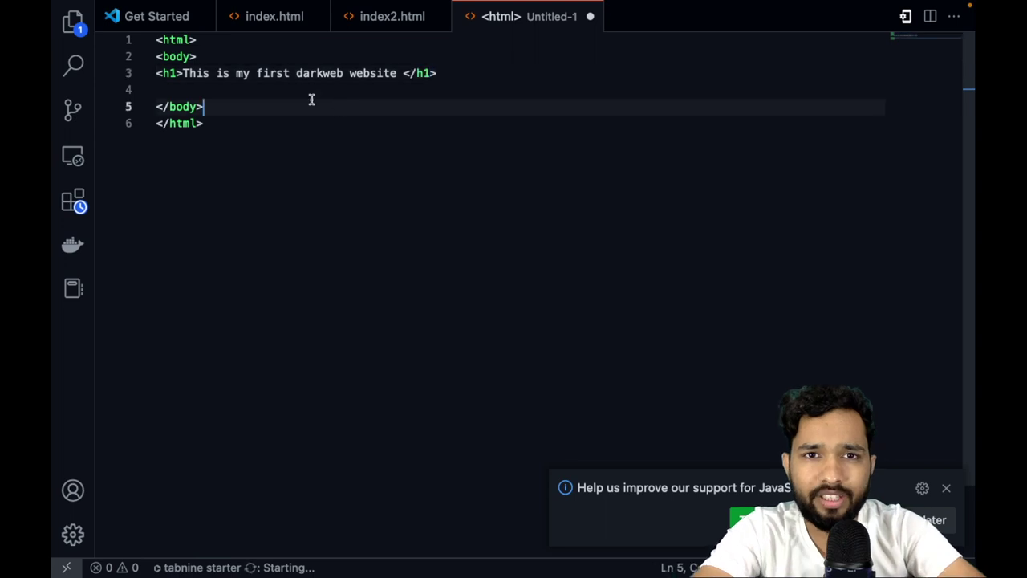
left_click(308, 96)
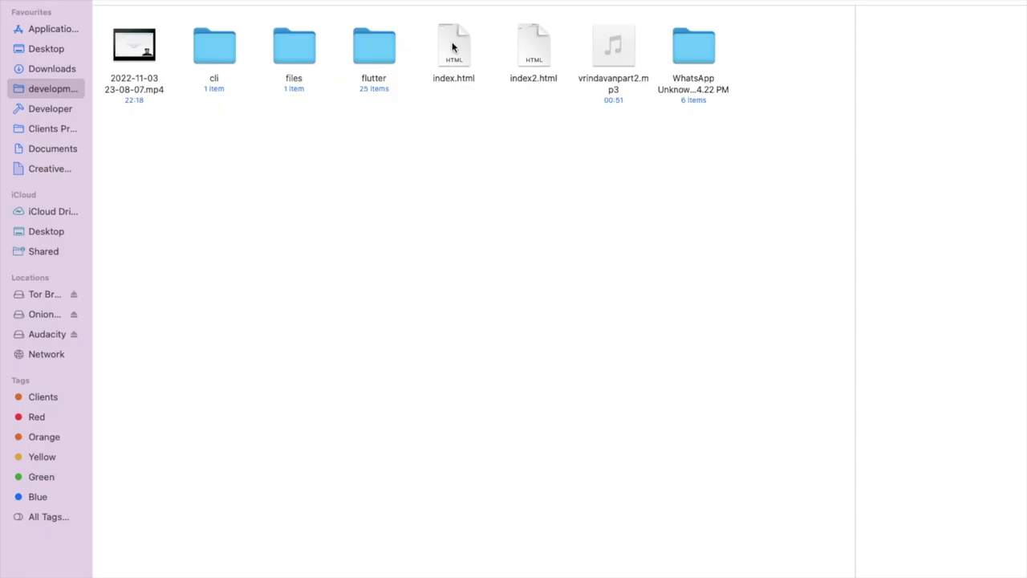
left_click(454, 45)
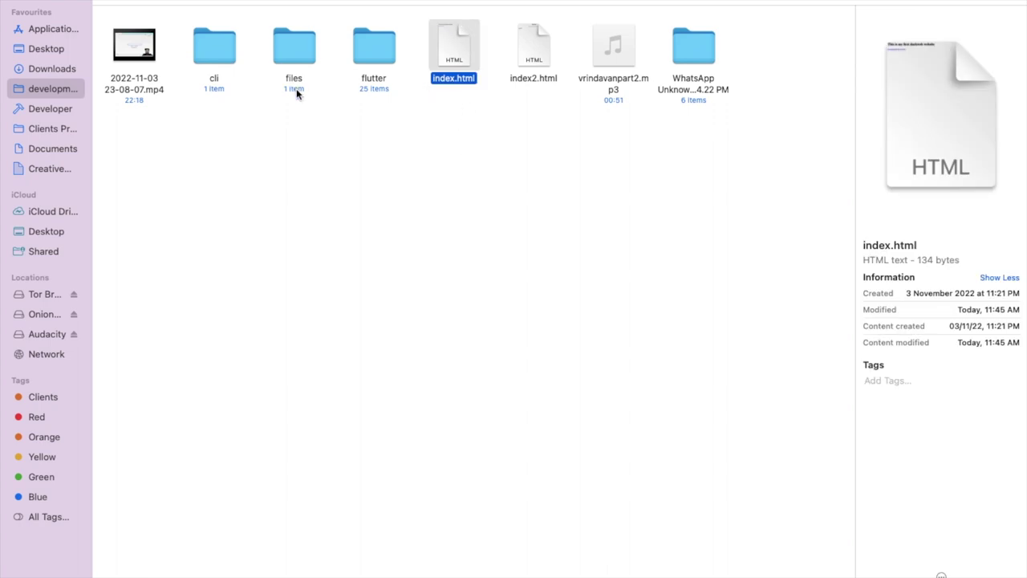
Step: Create a new folder named tcb in the development folder
right_click(473, 110)
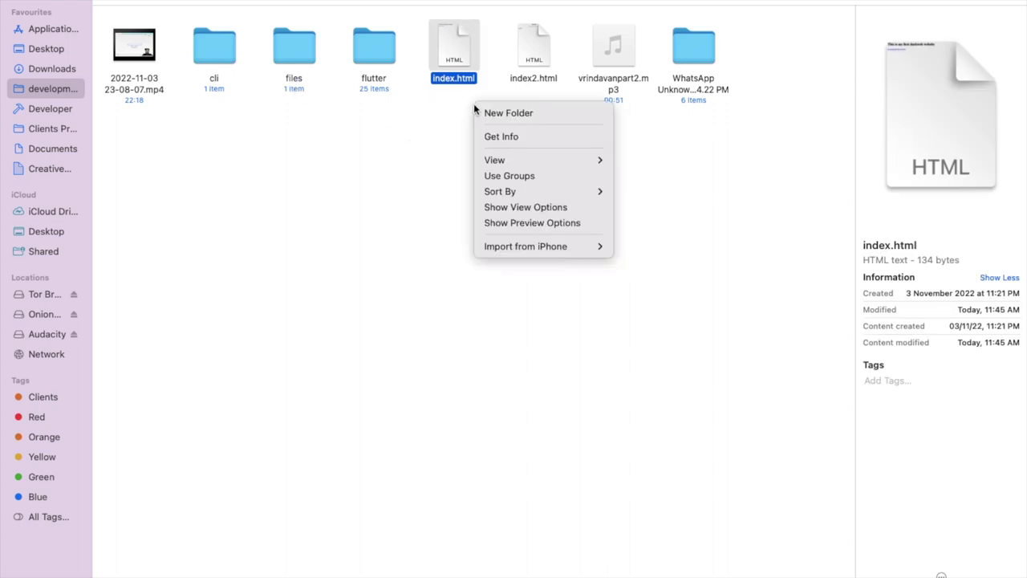
left_click(512, 113)
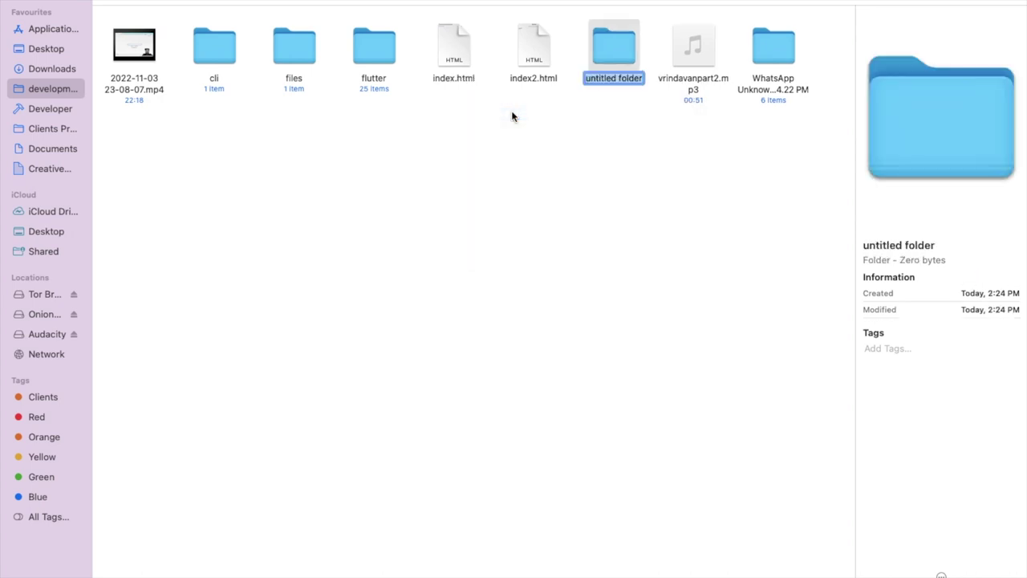
type("tcb")
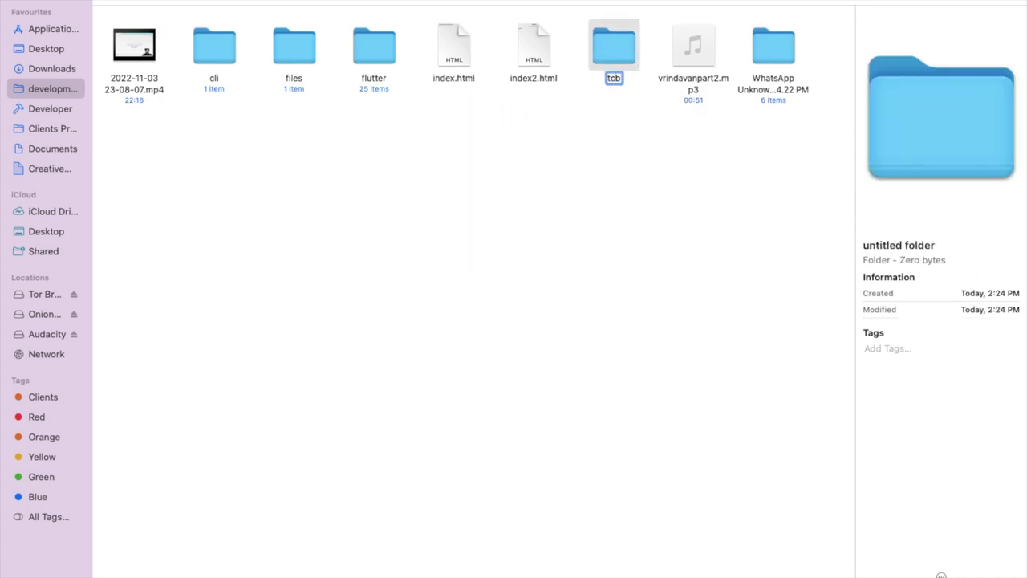
key("Return")
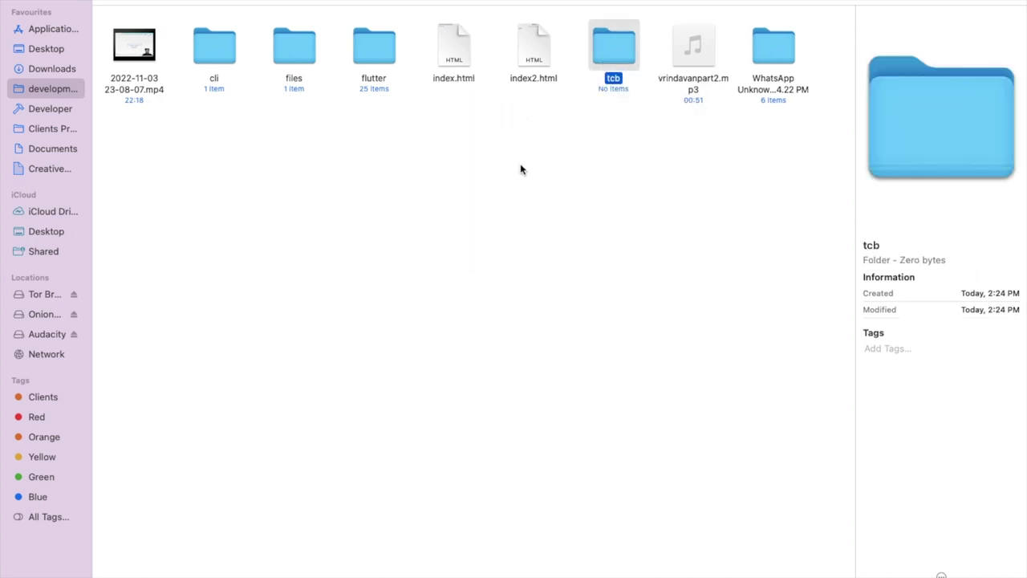
double_click(612, 44)
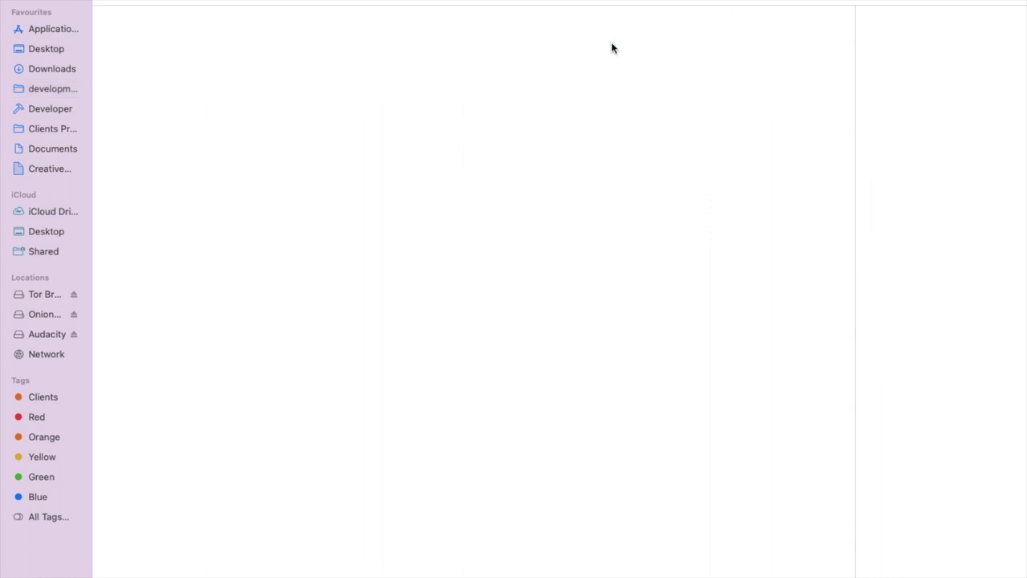
Step: Move file.mp4 from the files folder into the tcb folder
left_click(53, 88)
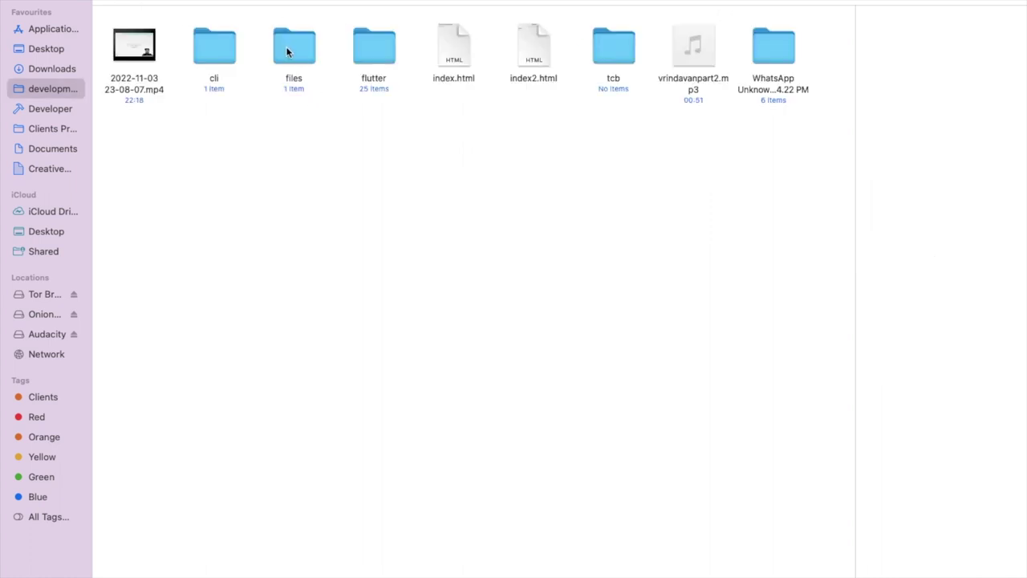
left_click(293, 56)
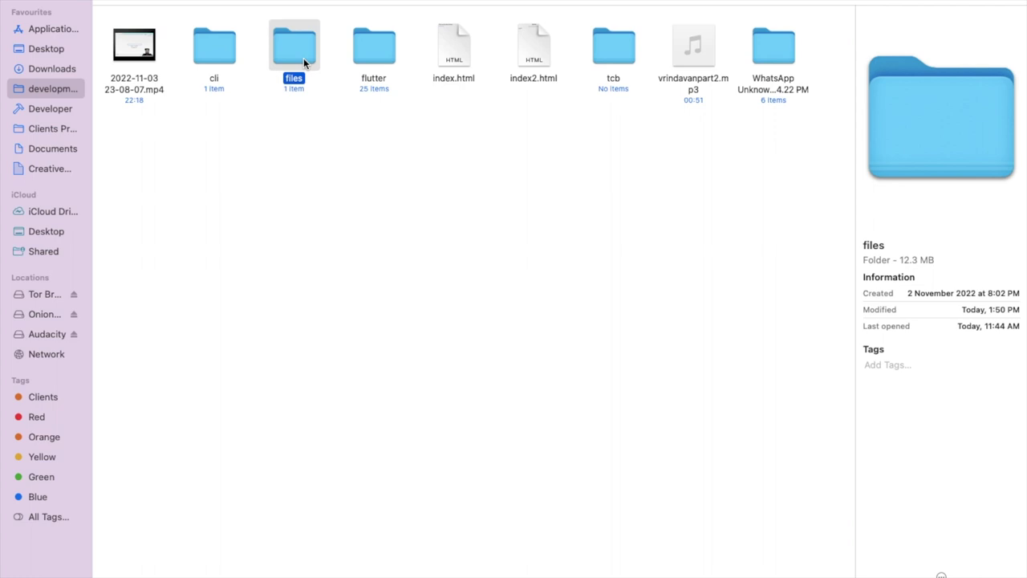
double_click(303, 58)
left_click(113, 53)
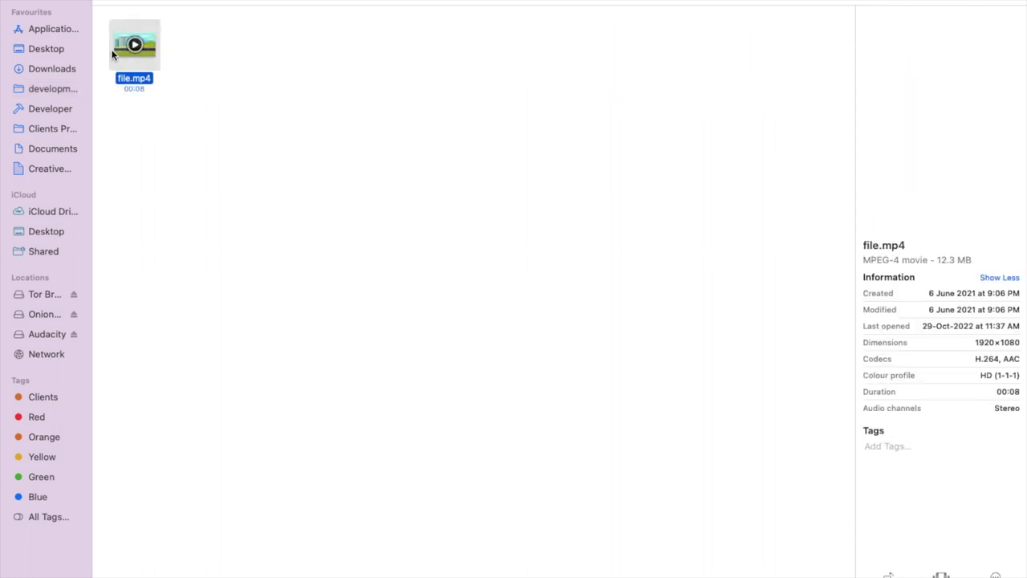
left_click_drag(116, 51, 417, 93)
left_click(342, 155)
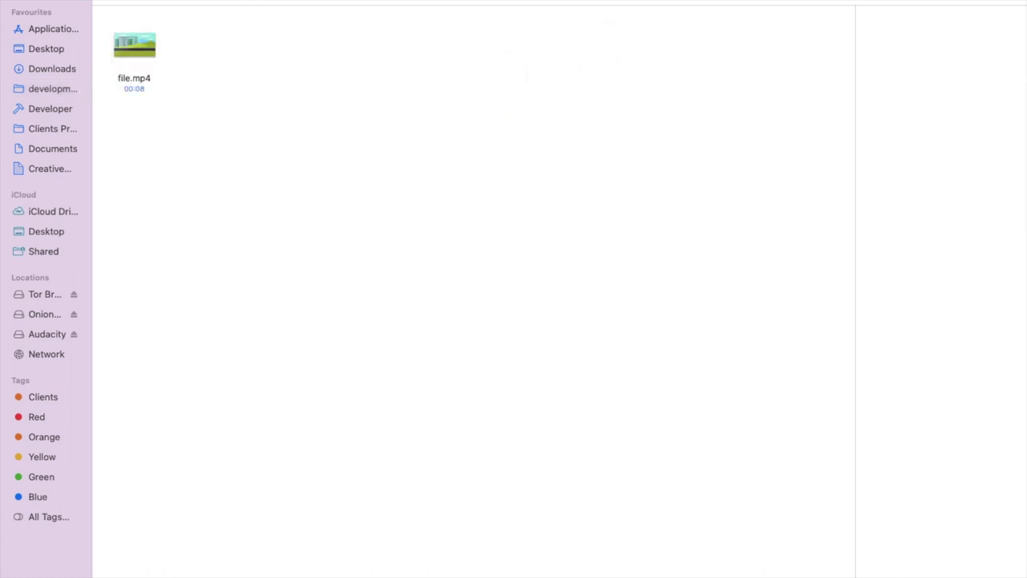
Step: Confirm file.mp4 is inside tcb, then add an empty line below the heading in index.html
key("super+bracketleft")
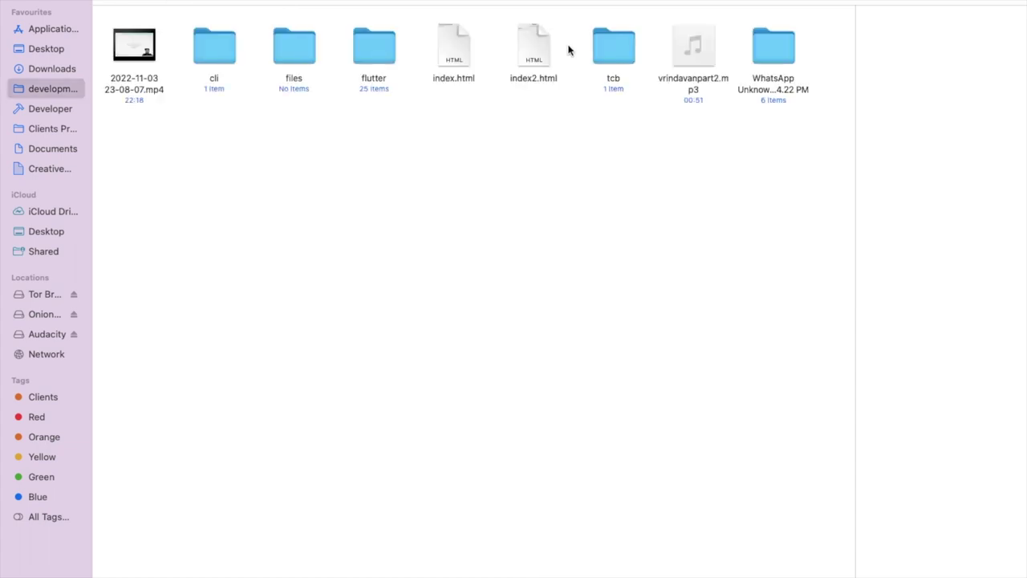
left_click(603, 45)
double_click(614, 69)
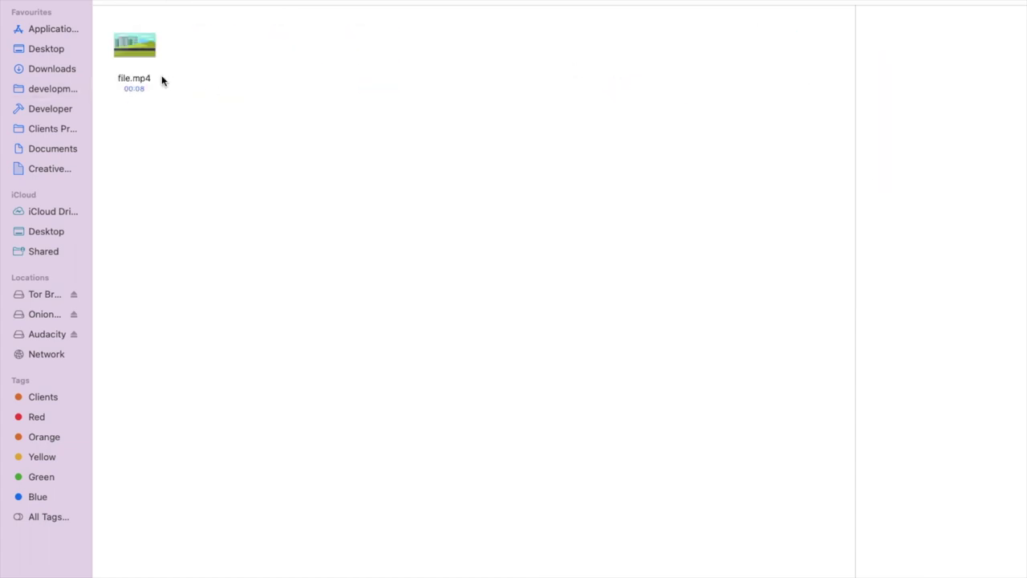
left_click(121, 68)
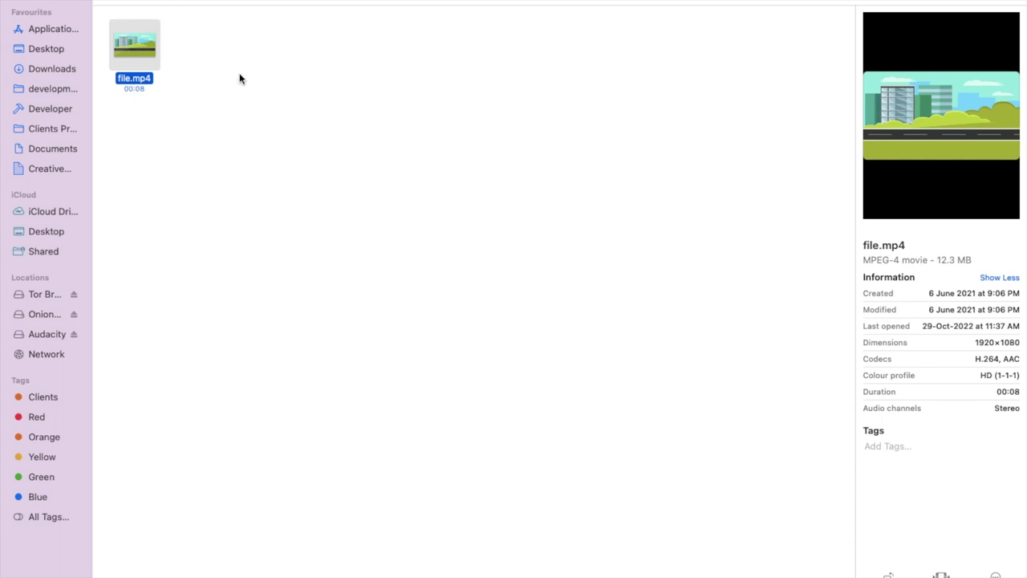
mouse_move(241, 1)
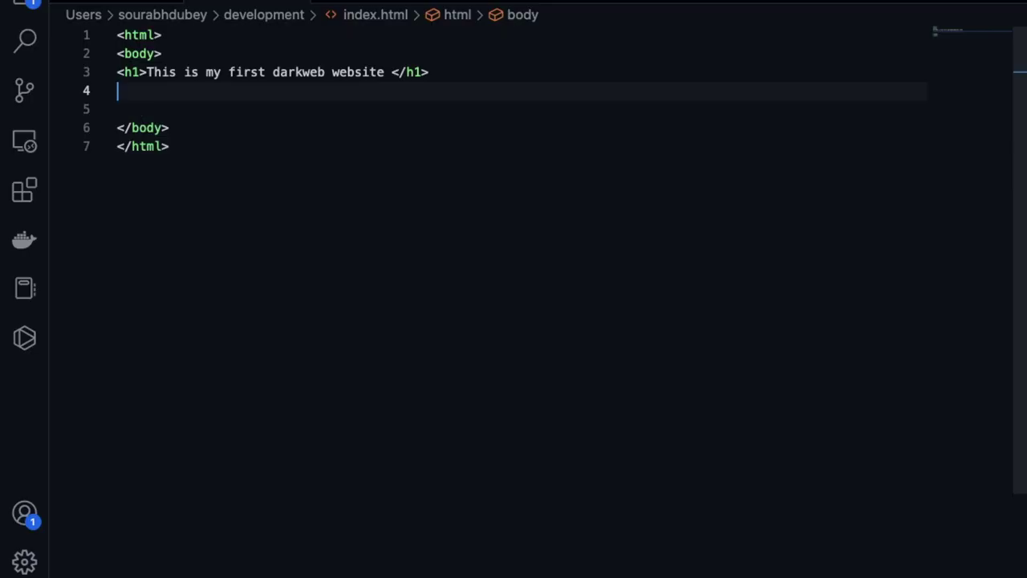
key("Return")
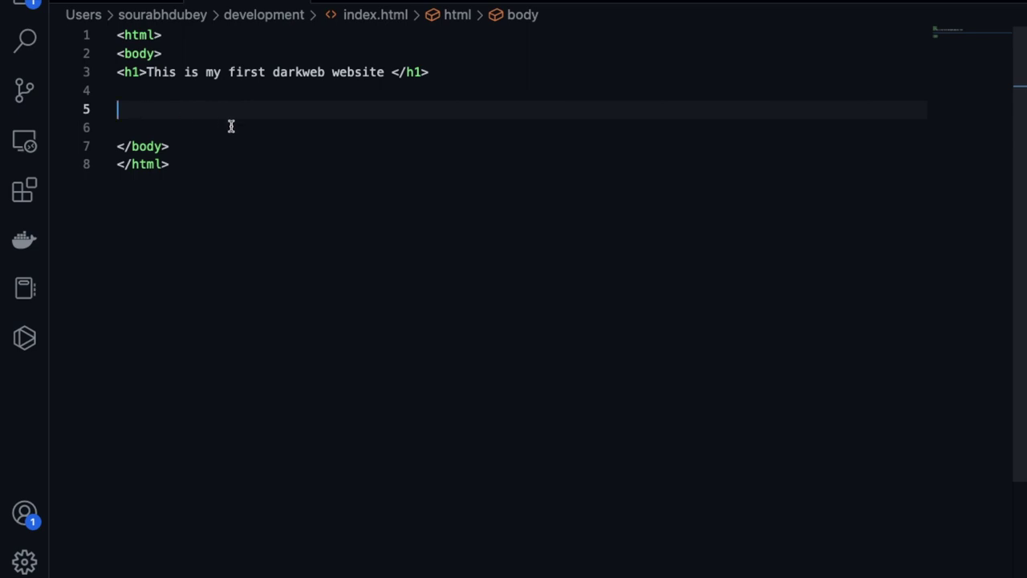
Step: Add an anchor on line 5 whose href points to tcb/file.mp4
type("<a href")
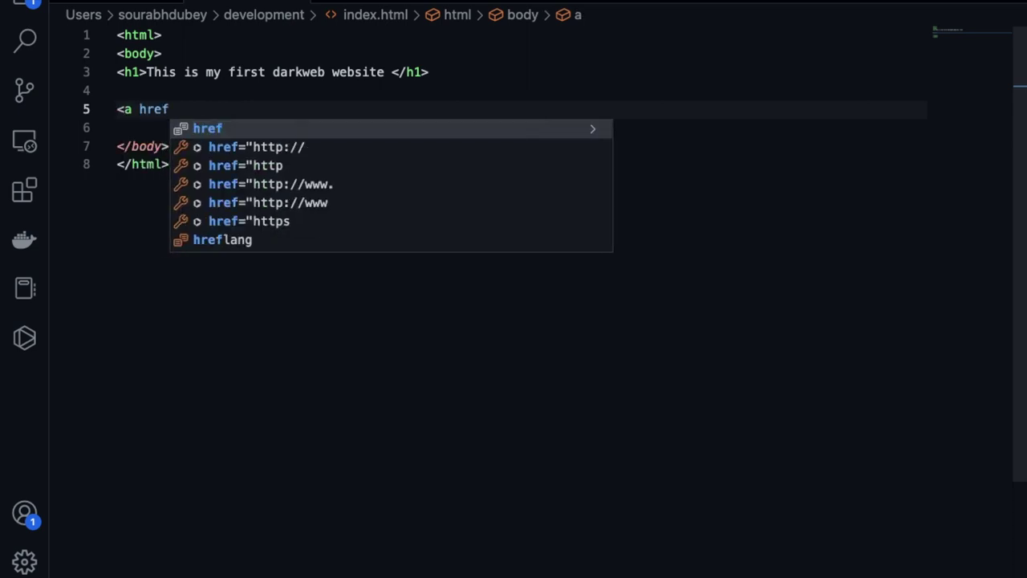
key("Return")
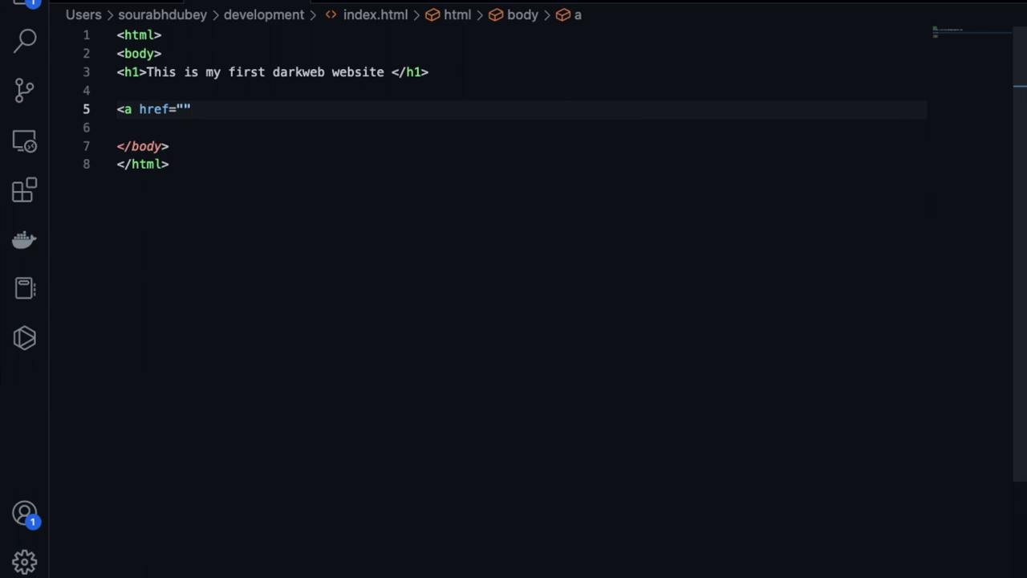
type("file")
key("Return")
type("t")
key("BackSpace")
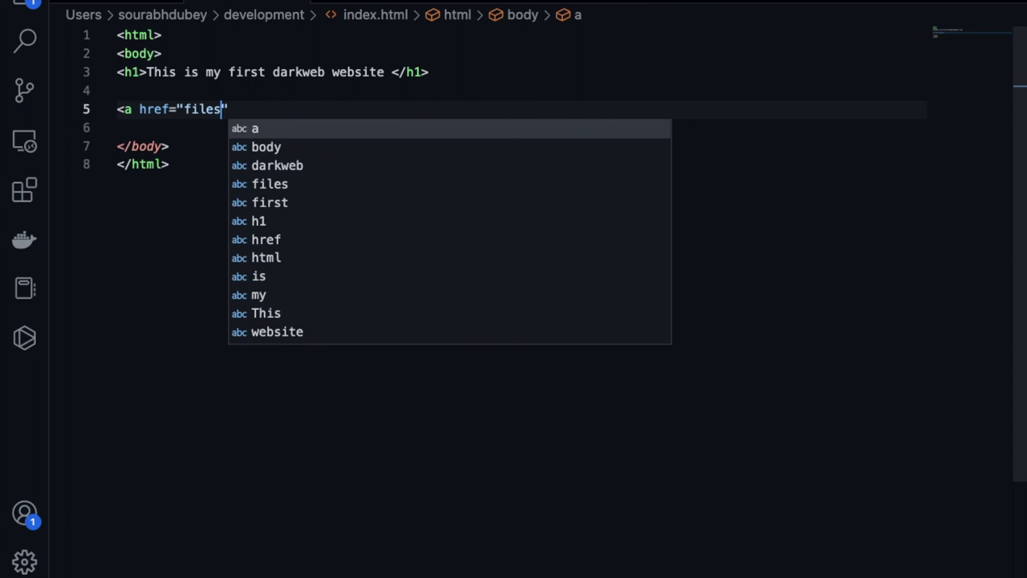
key("BackSpace")
key("BackSpace")
key("BackSpace")
key("BackSpace")
key("BackSpace")
key("BackSpace")
type("tc")
key("Return")
type("f")
key("Return")
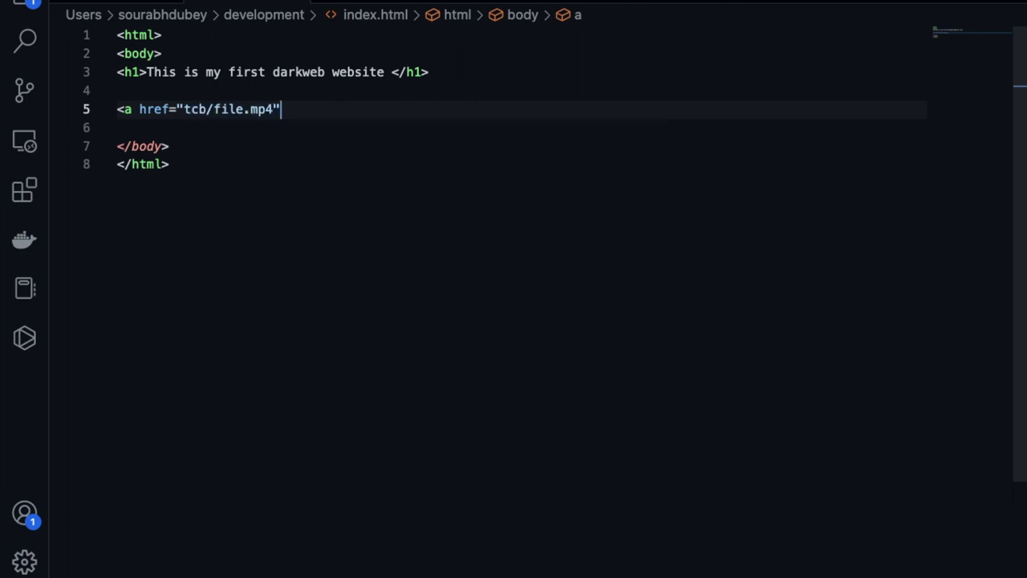
Step: Give the link a download attribute and the text 'Download this secret file'
type("dow")
key("Return")
key("Right")
key("BackSpace")
key("BackSpace")
key("BackSpace")
type(">")
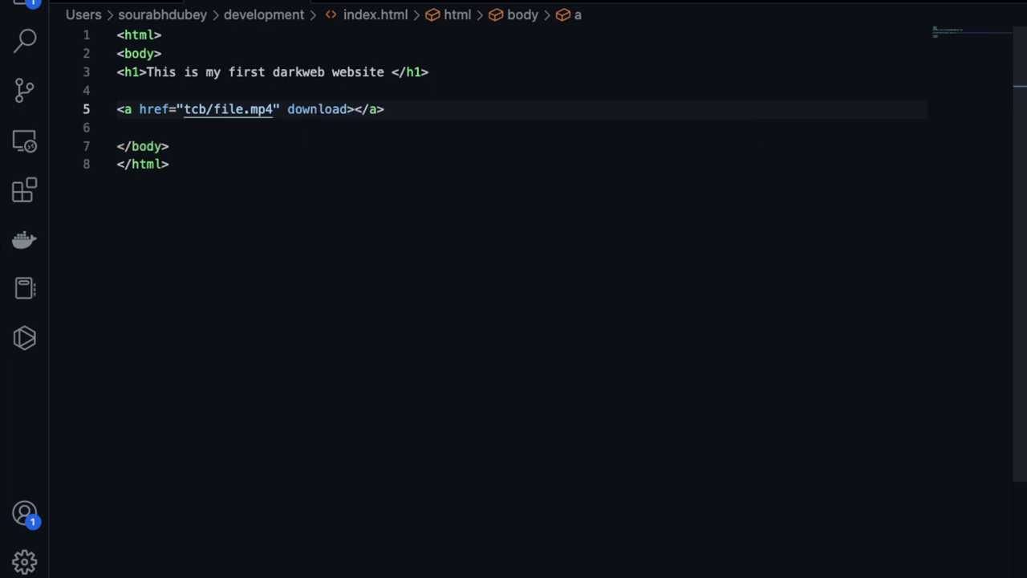
type("Download this ")
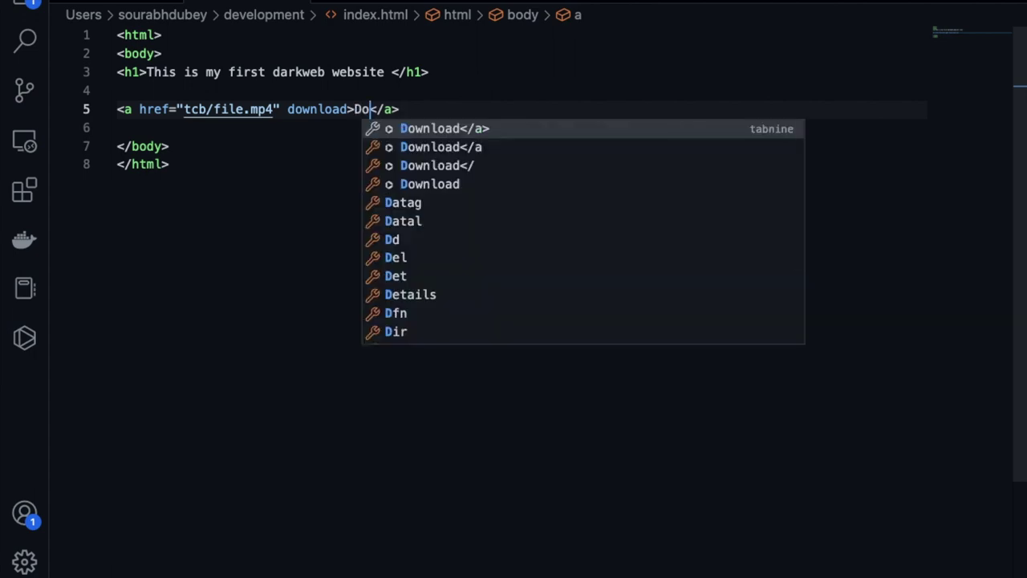
type("file")
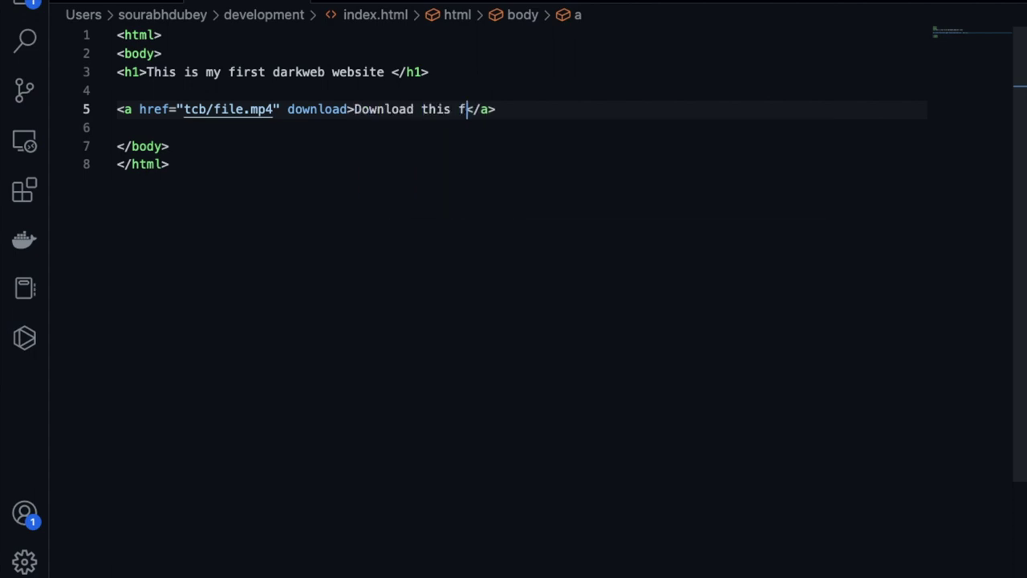
key("BackSpace")
key("BackSpace")
key("BackSpace")
key("BackSpace")
key("BackSpace")
type("sec")
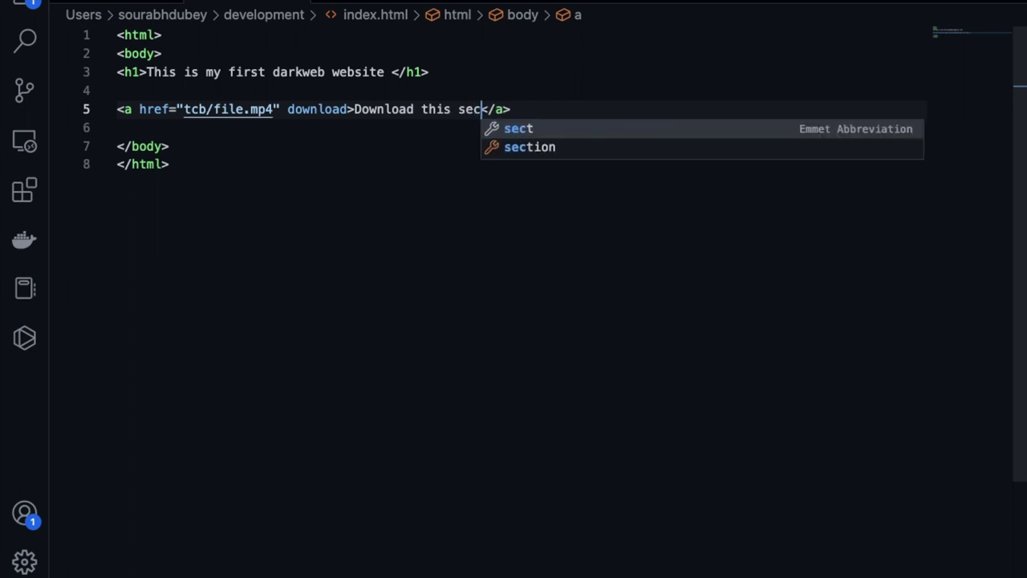
type("ret file")
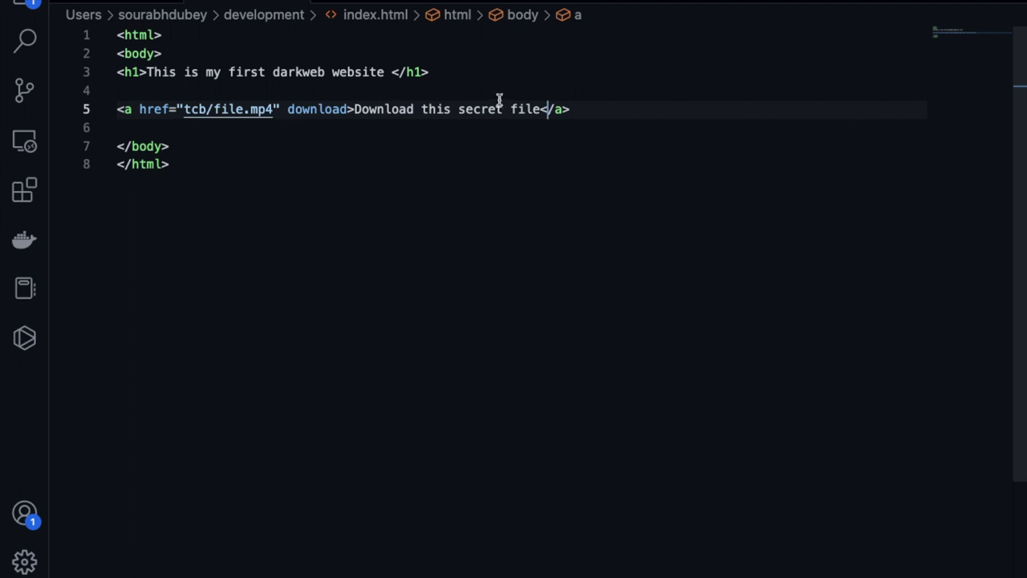
left_click(556, 109)
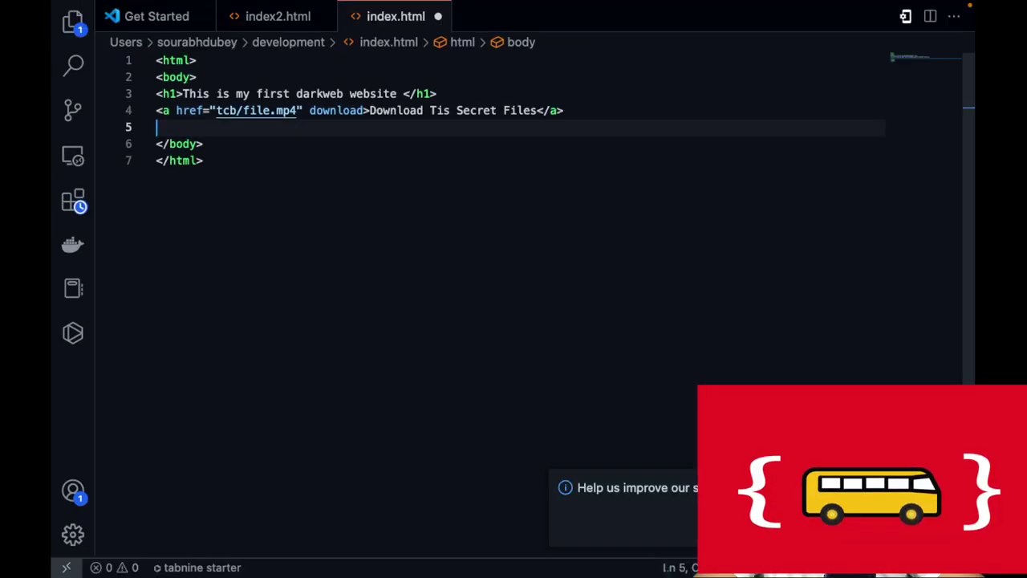
key("BackSpace")
left_click(344, 139)
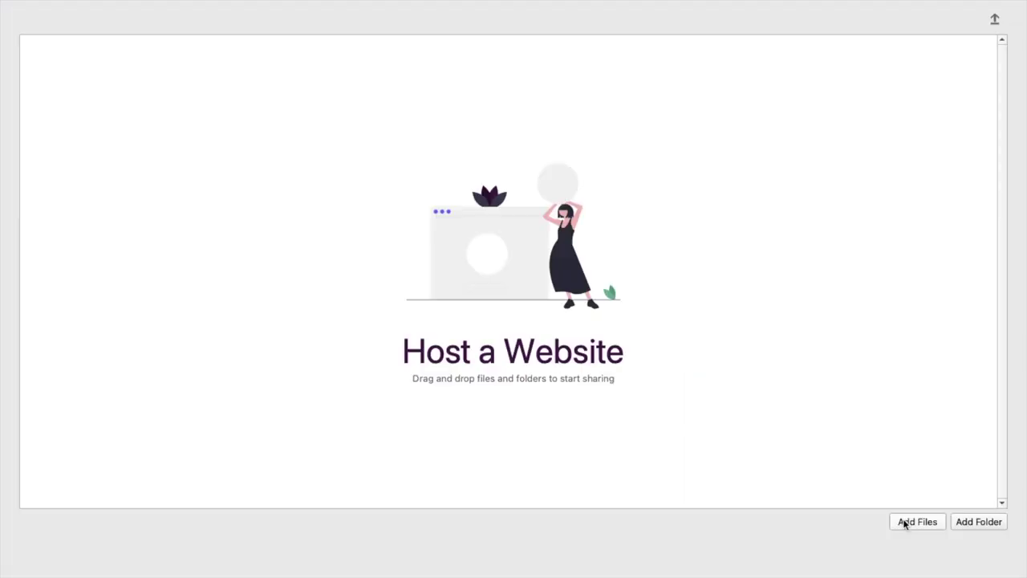
Step: Add index.html from the development folder to the OnionShare website share
left_click(906, 520)
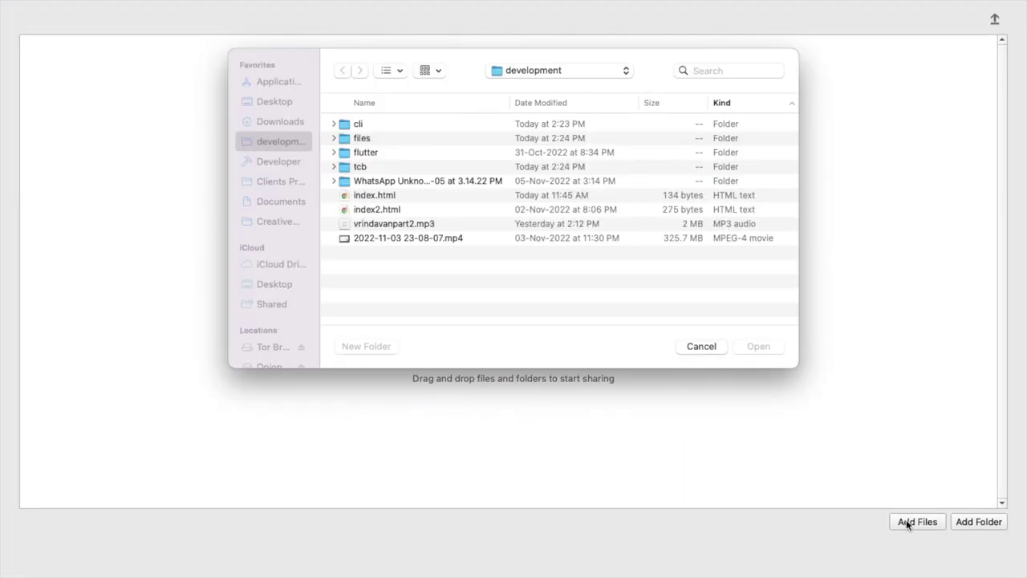
key("super+Up")
key("super+Up")
key("super+Up")
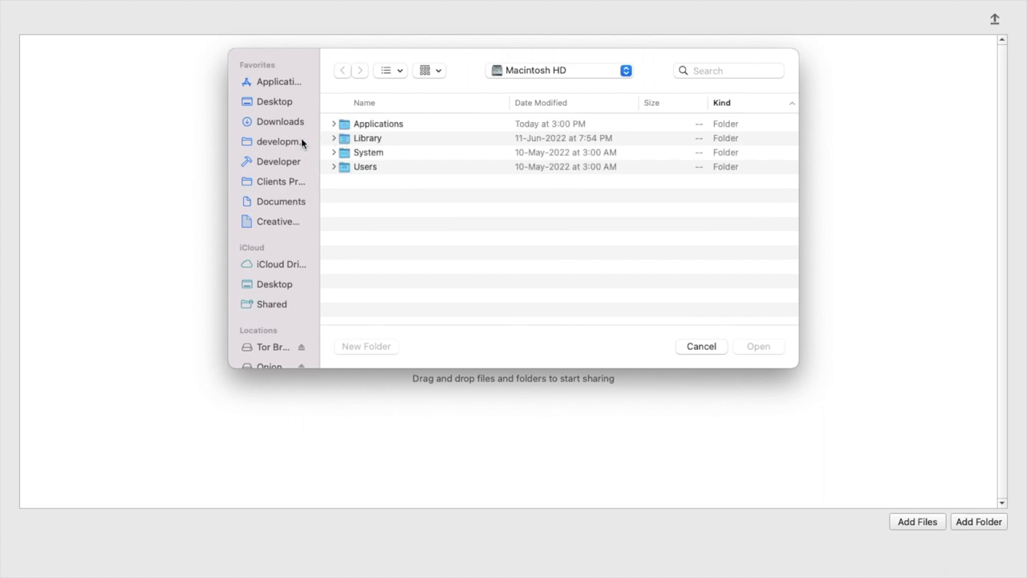
left_click(280, 141)
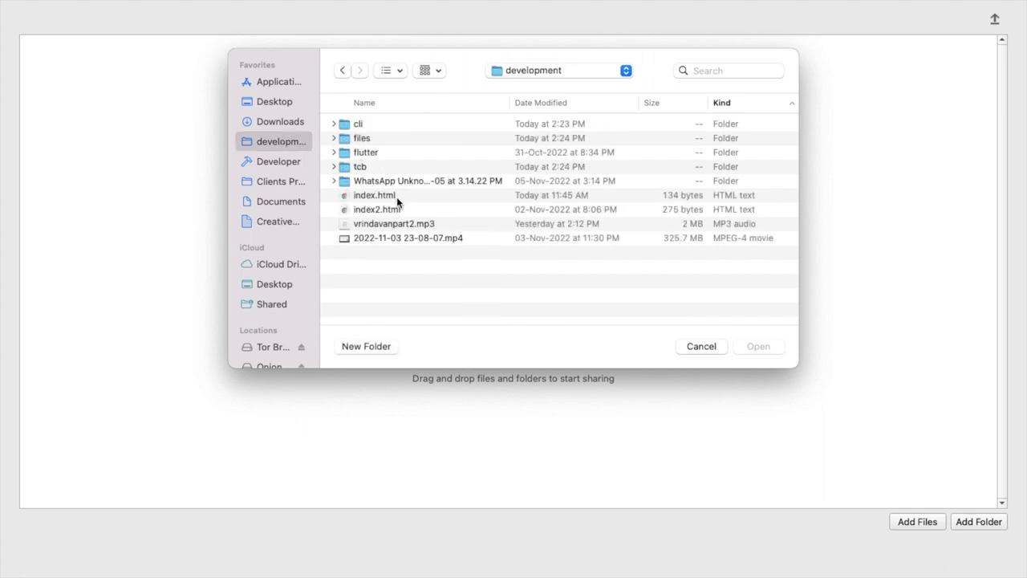
double_click(362, 196)
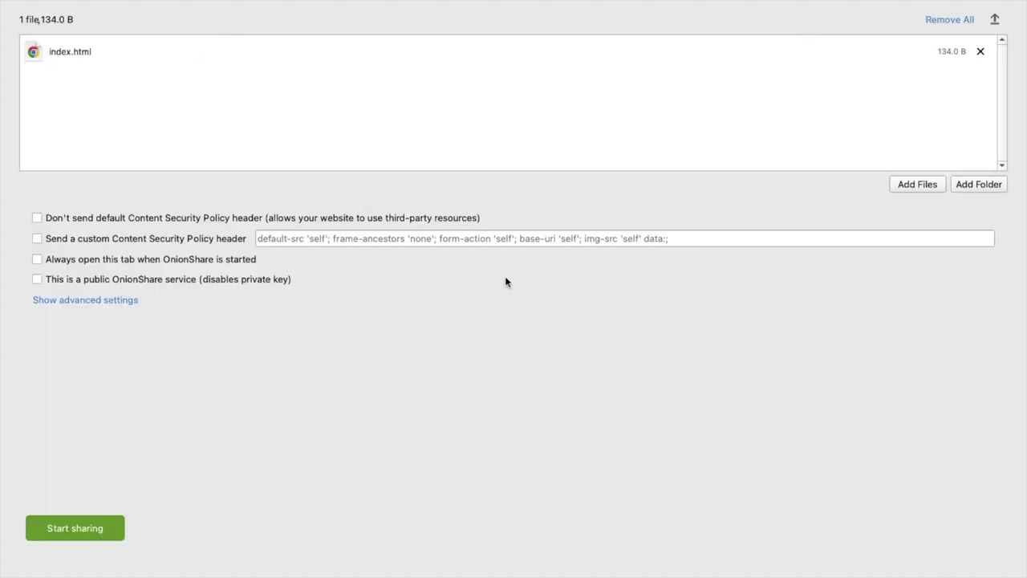
Step: Add the tcb folder, make it a public OnionShare service, and start sharing
left_click(977, 184)
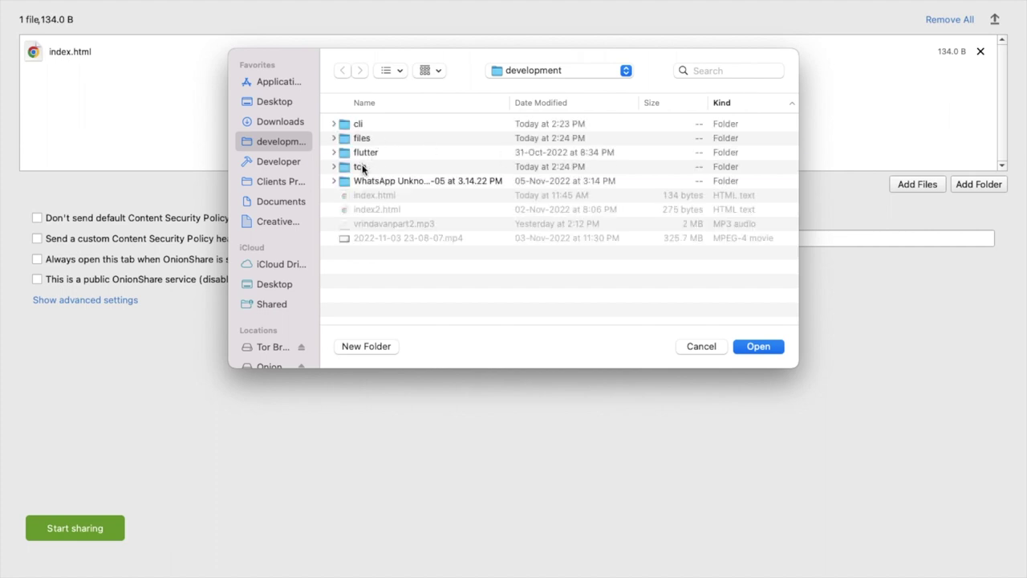
left_click(361, 166)
left_click(760, 346)
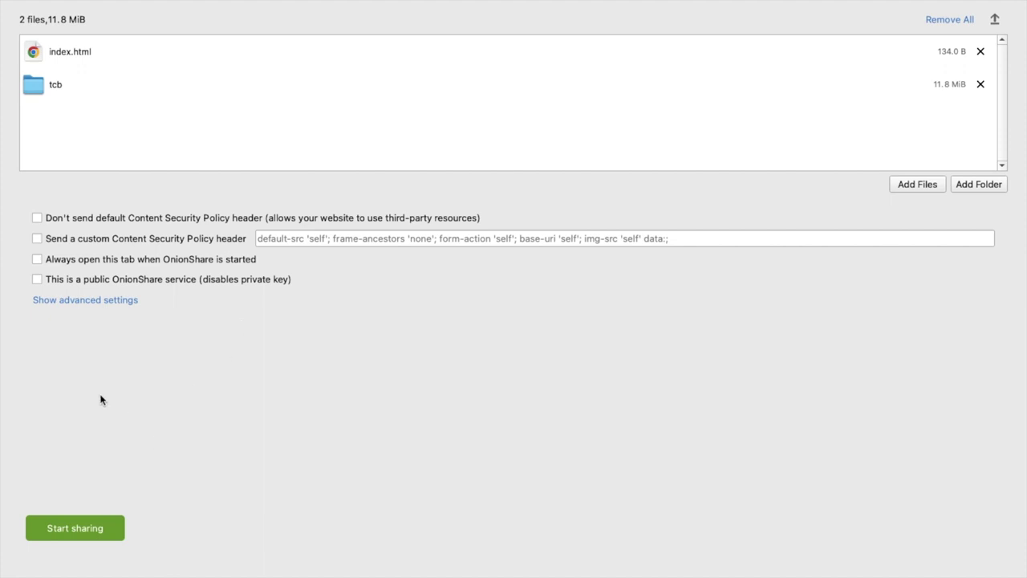
left_click(36, 280)
left_click(64, 530)
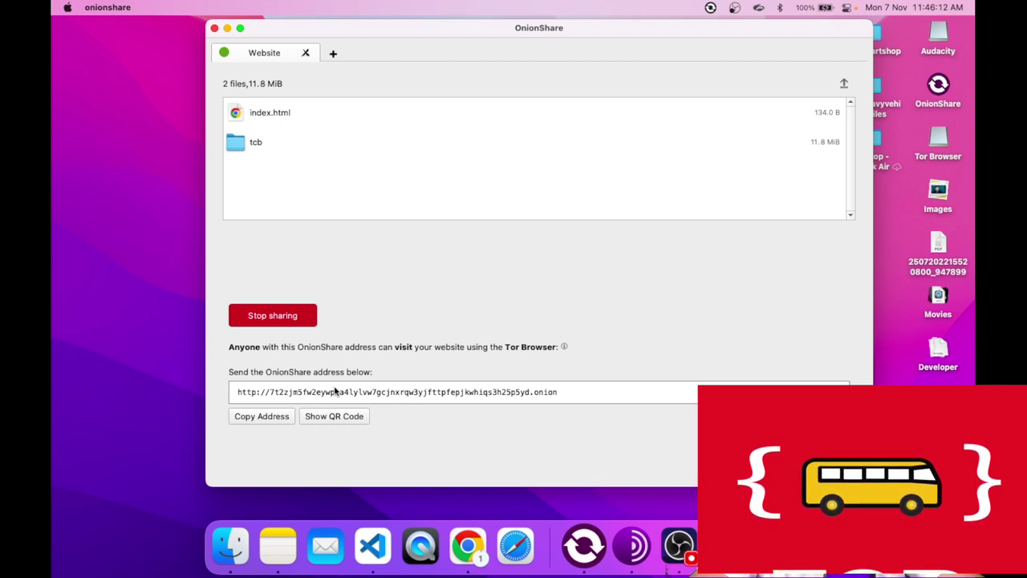
Step: Select and copy the website's .onion address from OnionShare
triple_click(520, 394)
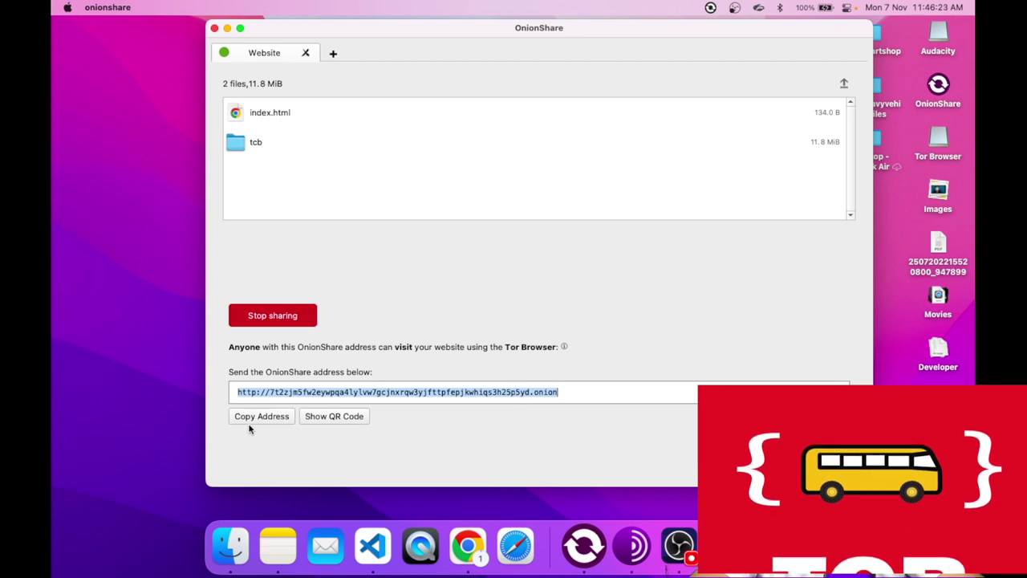
left_click(273, 417)
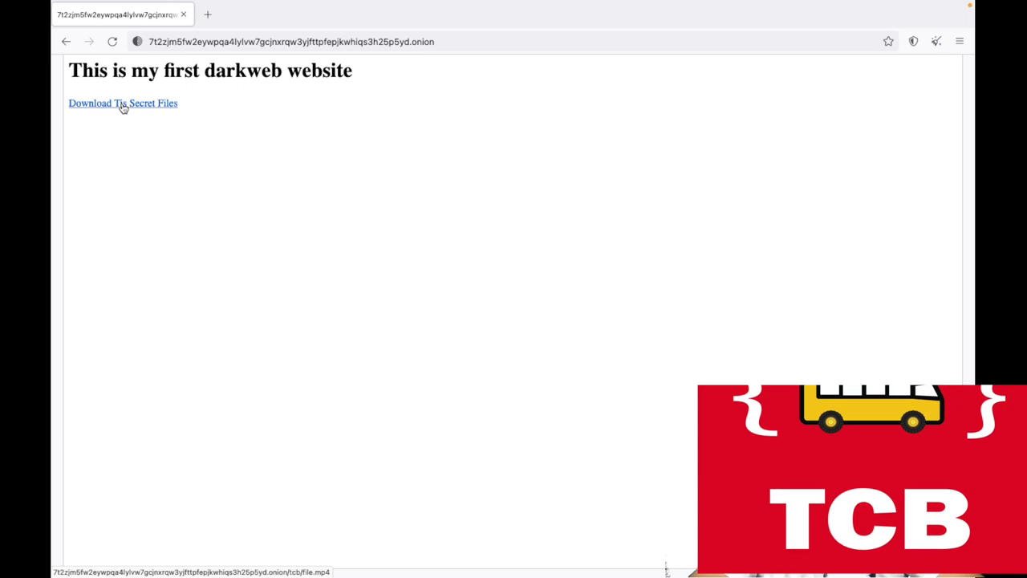
Step: Follow the page's download link and save the file as filenew.mp4 in Downloads
left_click(124, 106)
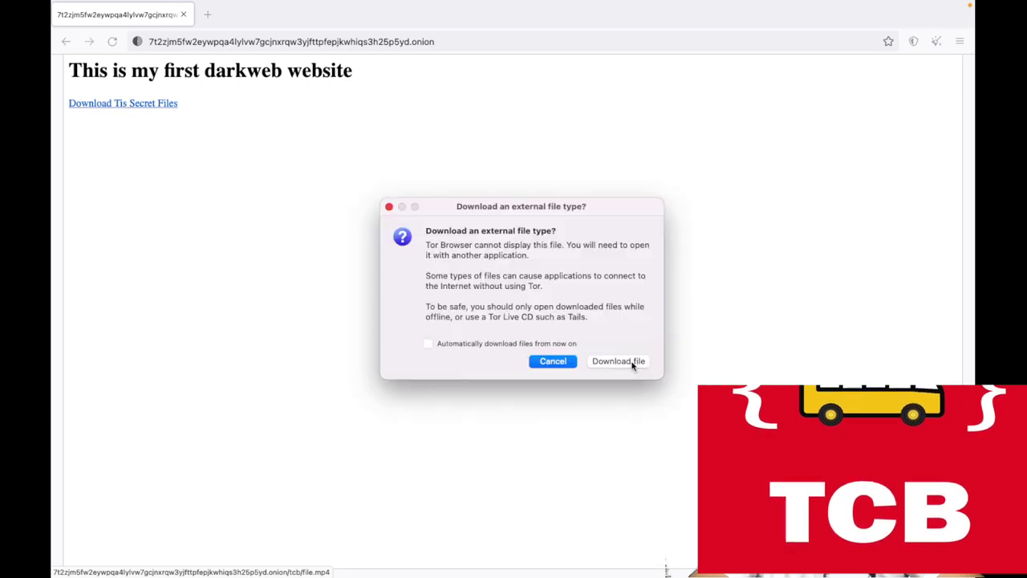
left_click(618, 361)
left_click(502, 135)
type("new")
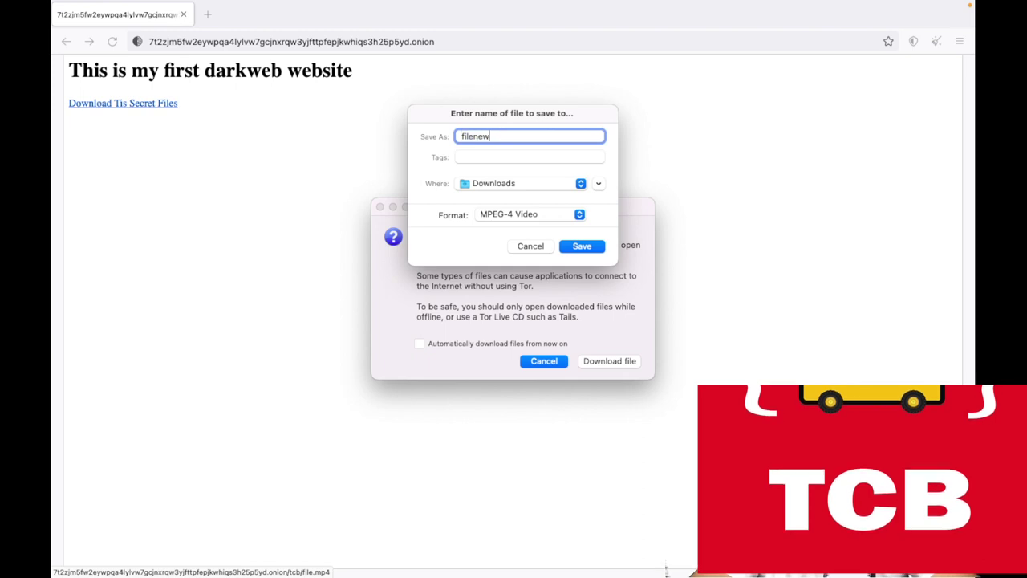
left_click(580, 247)
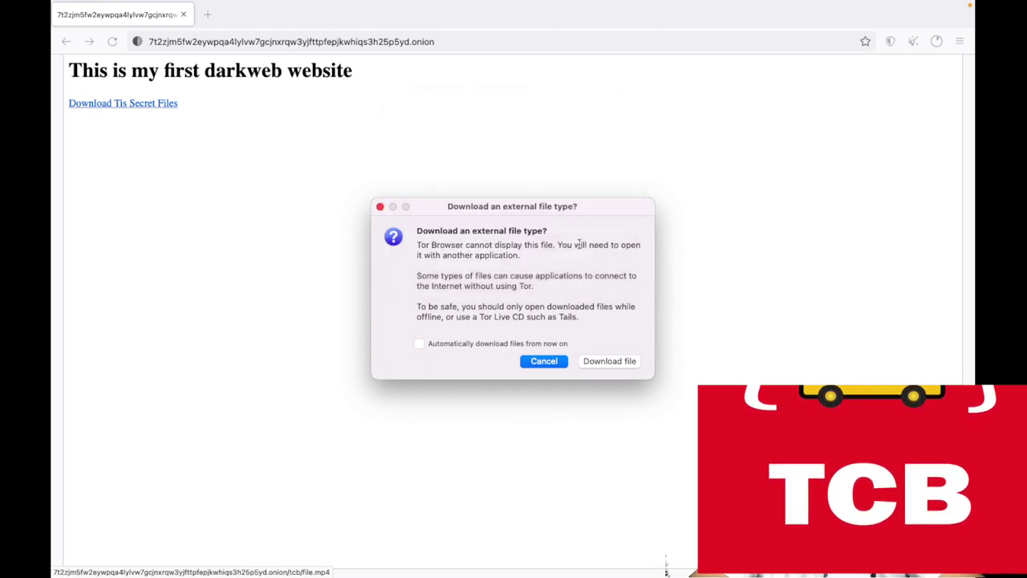
Step: Cancel the filenew.mp4 download, dismiss the prompt, and return to OnionShare
left_click(936, 44)
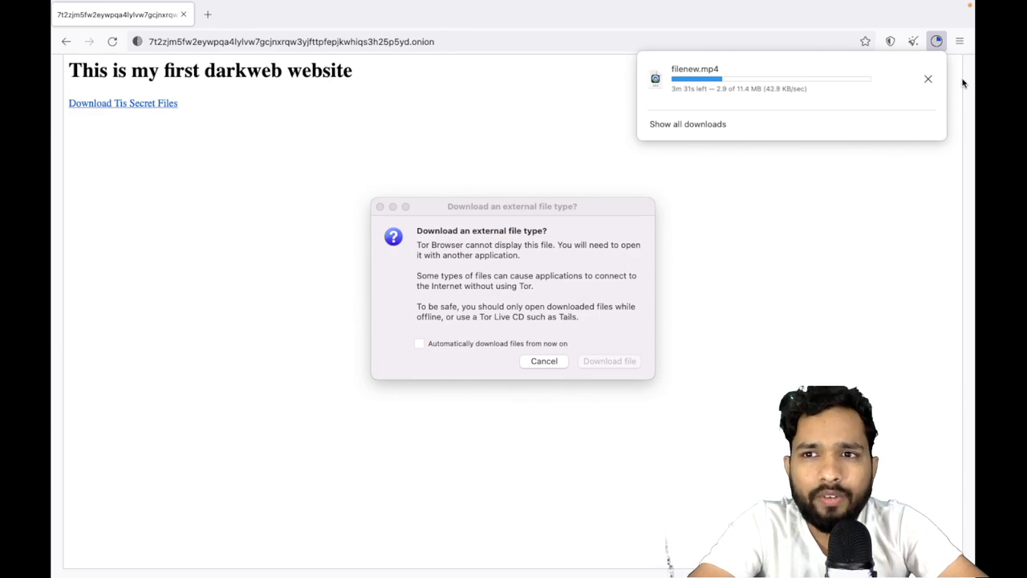
left_click(929, 81)
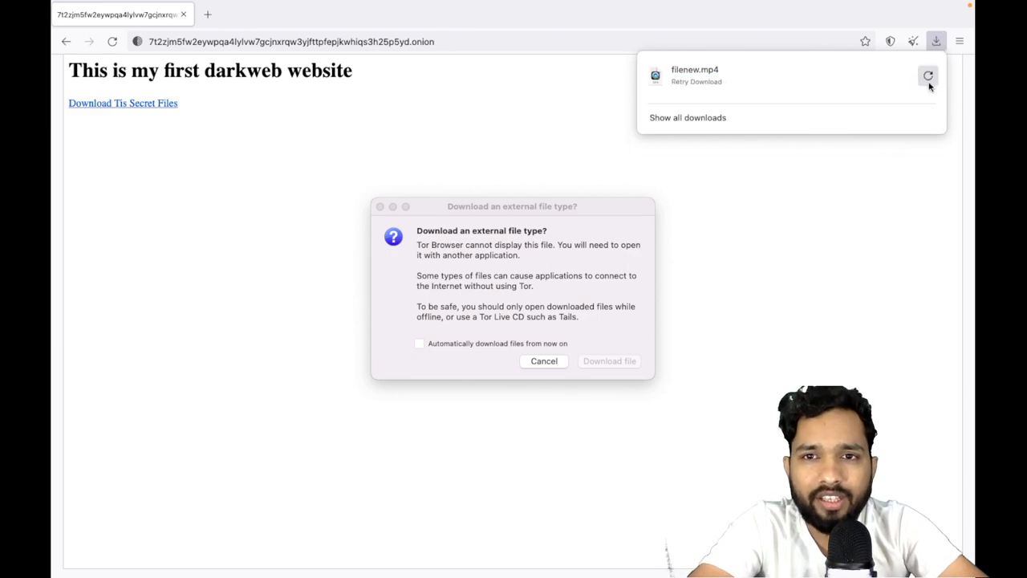
left_click(534, 363)
key("super+Tab")
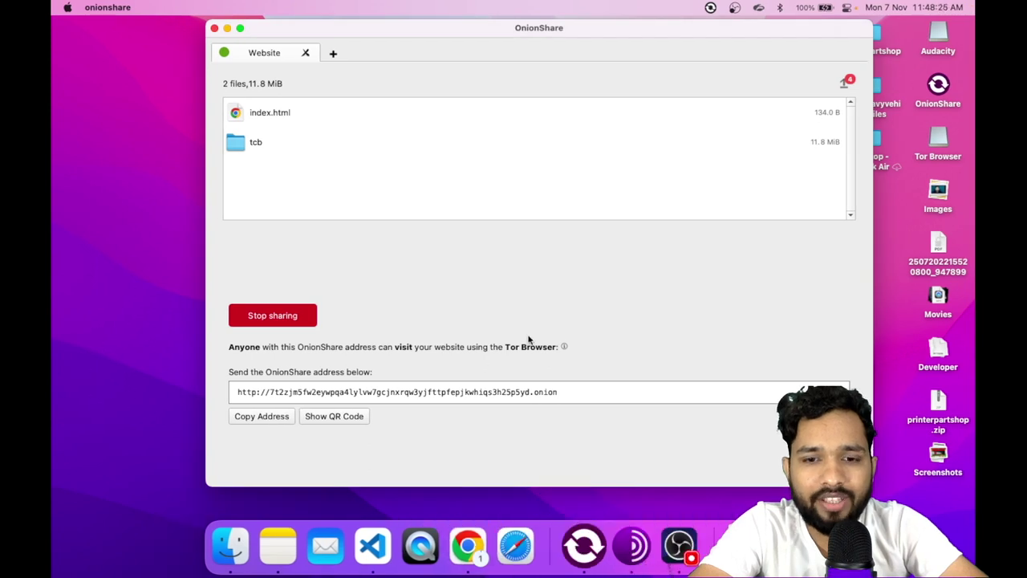
Step: Stop sharing the website in OnionShare and reload the onion address in Tor Browser
left_click(273, 315)
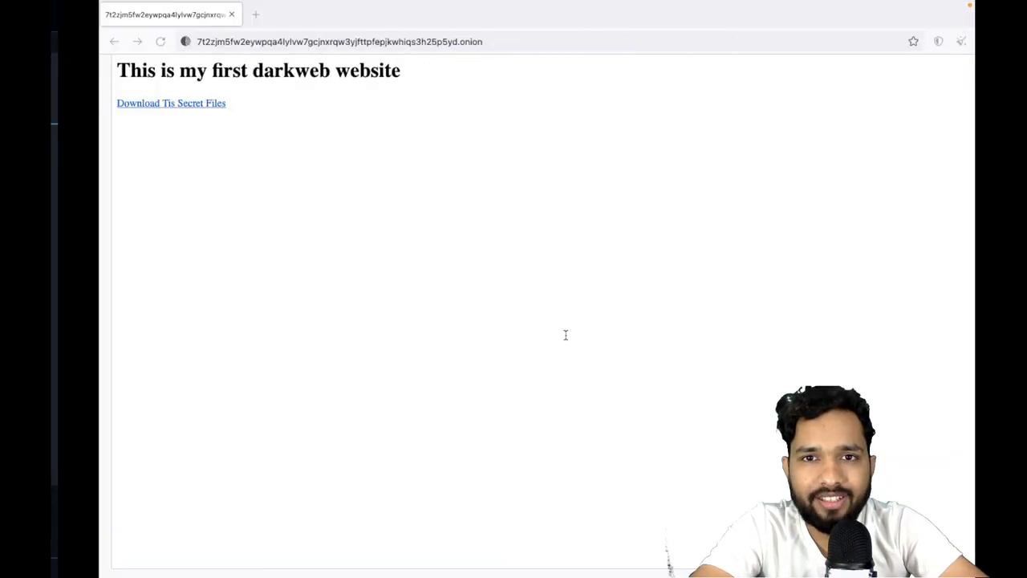
double_click(358, 5)
left_click(309, 41)
key("Return")
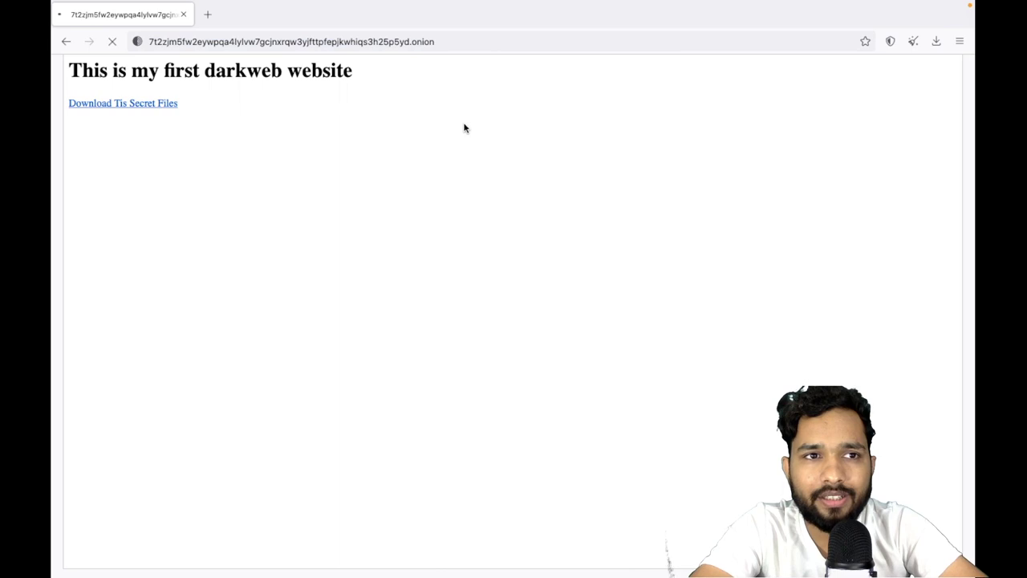
Step: Retry the onion site, confirming the 'Onionsite Has Disconnected' error, then return to VS Code
left_click(142, 17)
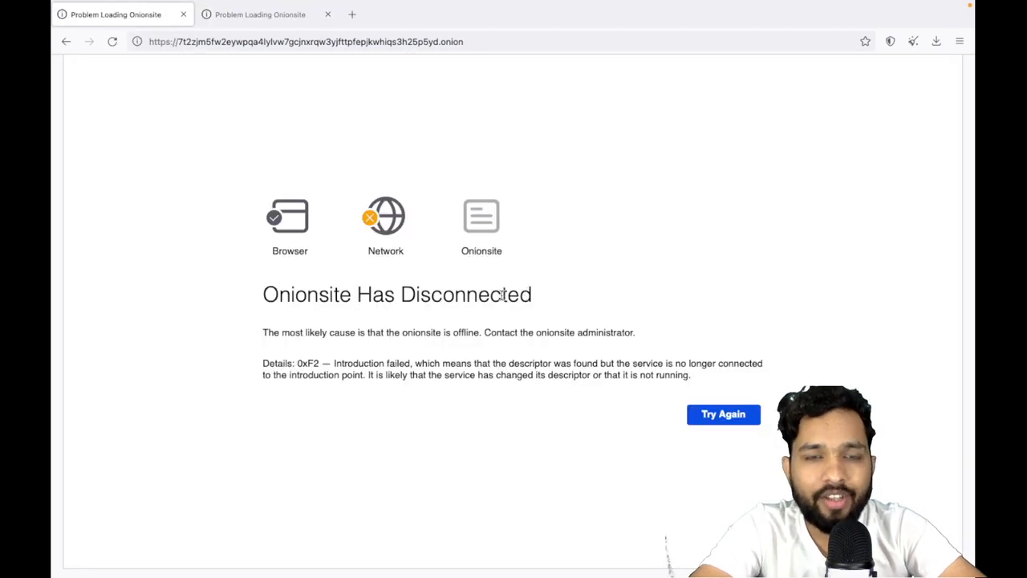
key("super+Tab")
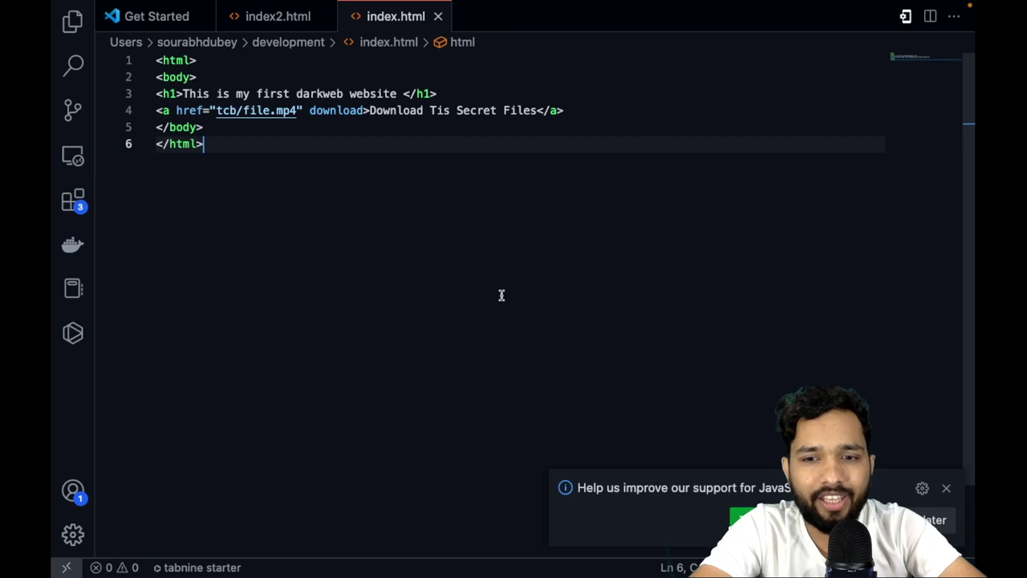